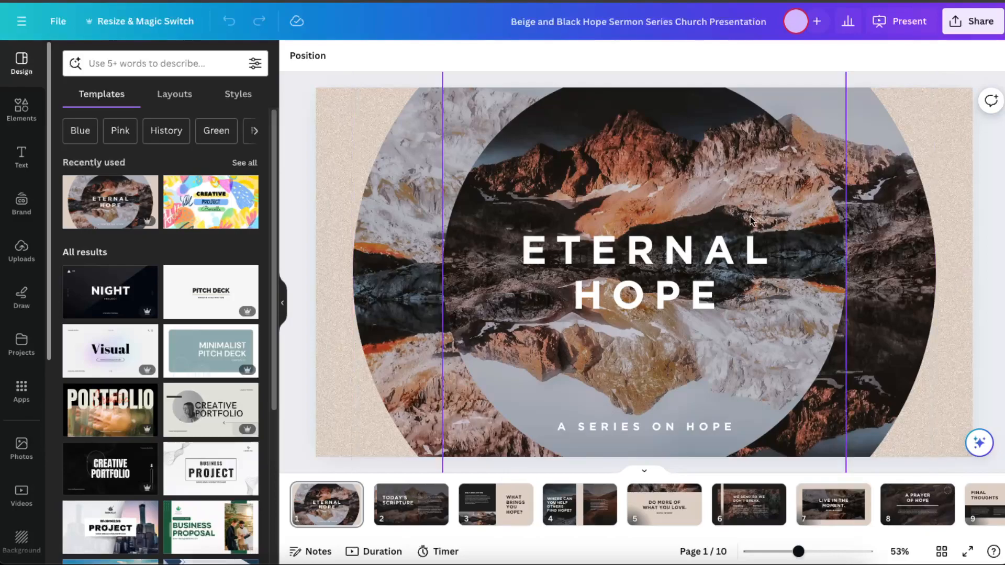
# Apply the Blur text animation to the ETERNAL HOPE title on page 1
pyautogui.click(680, 256)
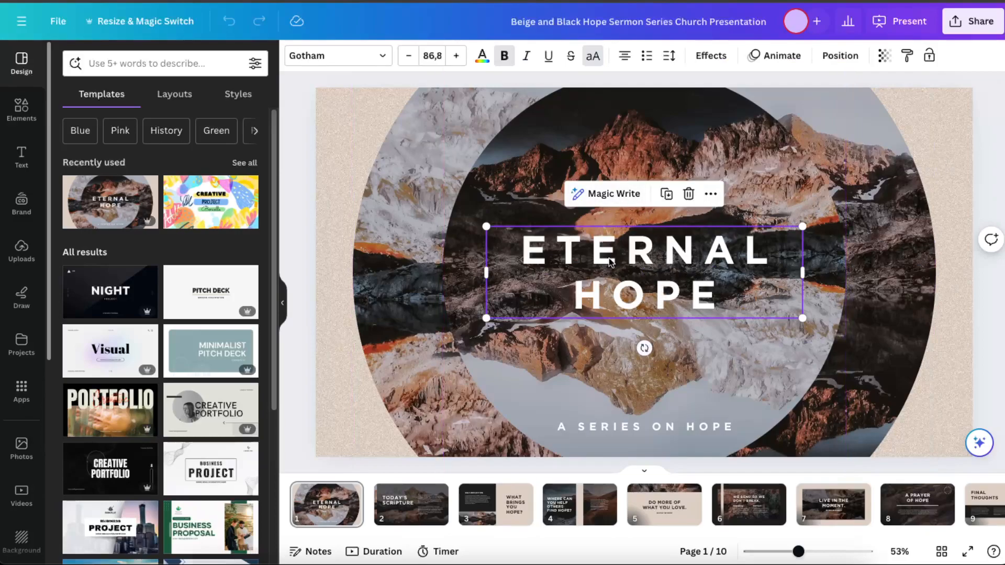
pyautogui.click(779, 61)
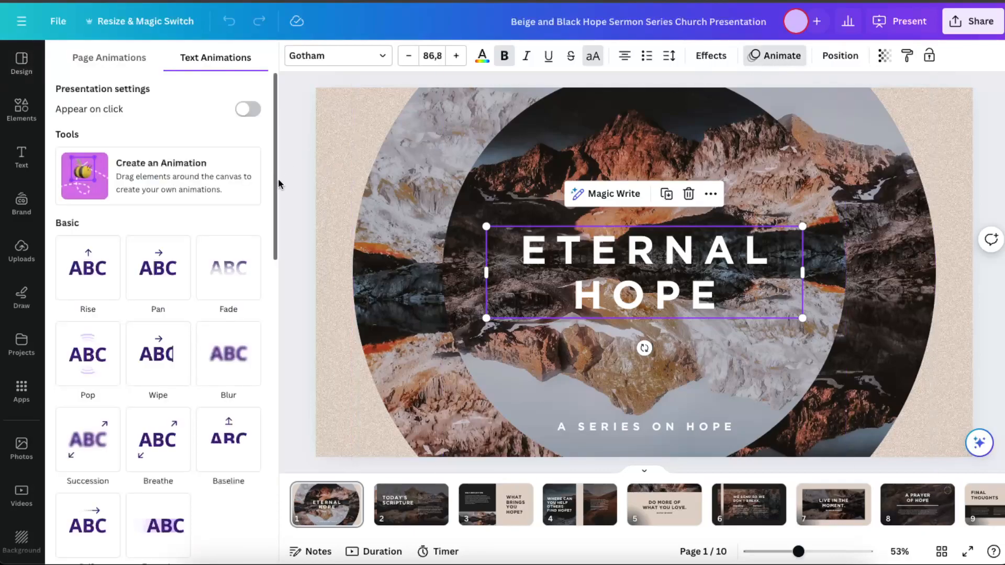
pyautogui.scroll(-2, 240, 194)
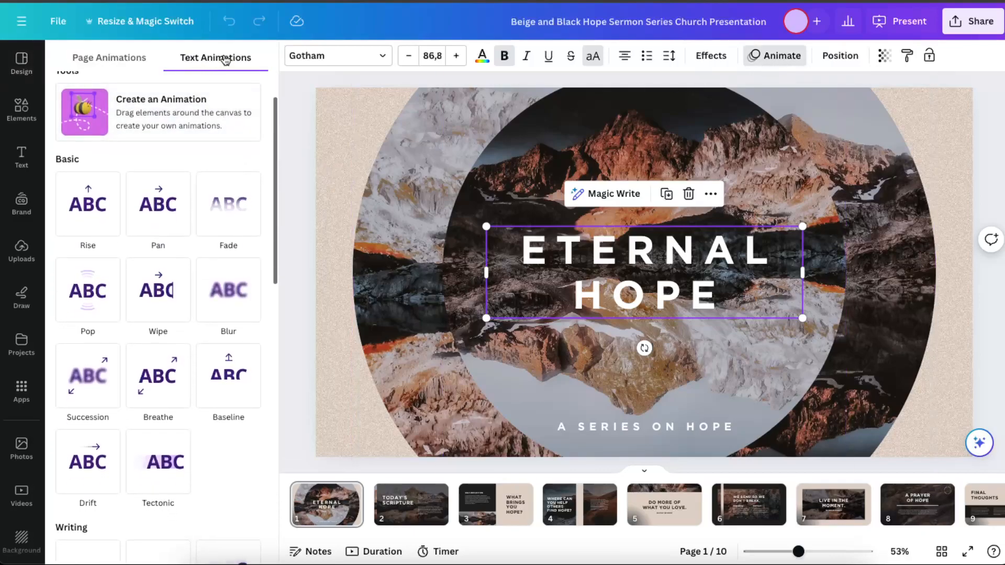
pyautogui.scroll(-3, 225, 162)
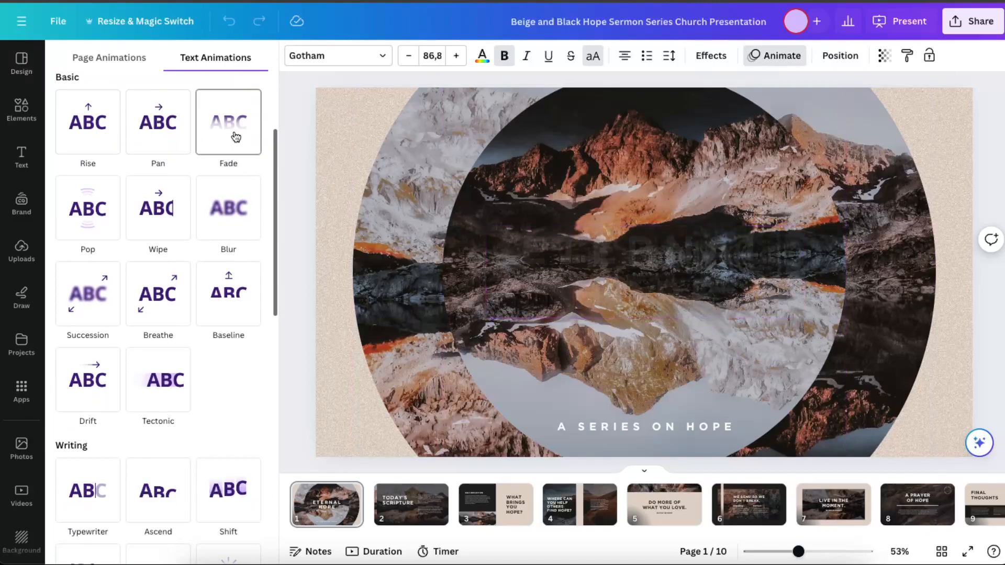
pyautogui.click(213, 218)
pyautogui.scroll(-4, 222, 245)
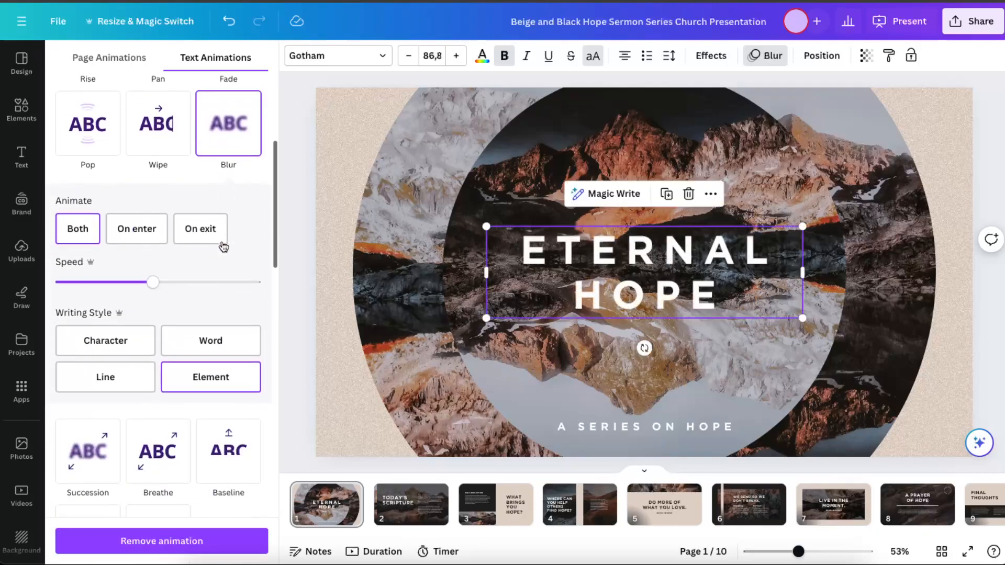
# Slow down the title's Blur animation, try the Word, Line and Element writing styles, and set the style to Character
pyautogui.scroll(2, 204, 241)
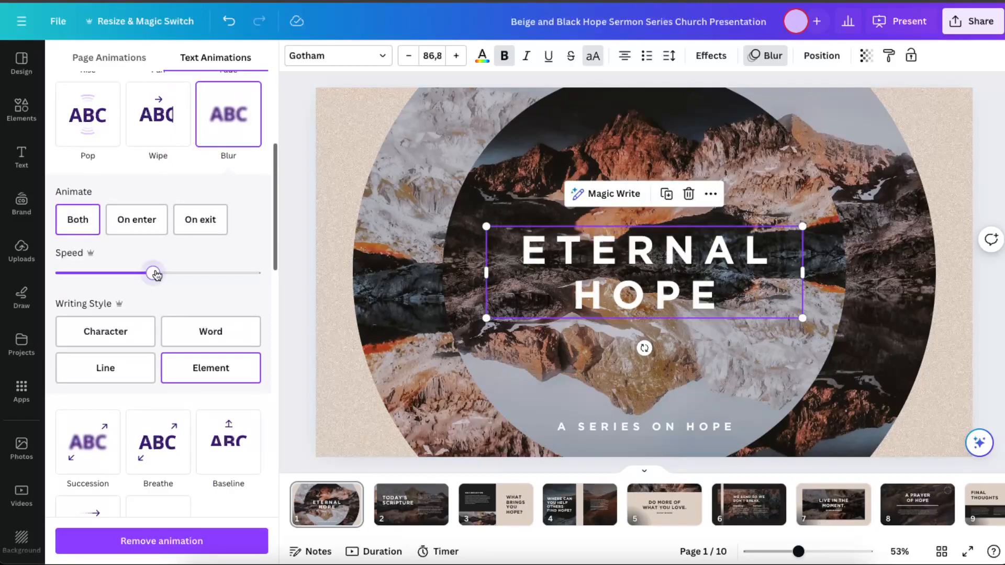
pyautogui.moveTo(124, 274)
pyautogui.mouseDown()
pyautogui.moveTo(200, 272)
pyautogui.moveTo(104, 274)
pyautogui.mouseUp()
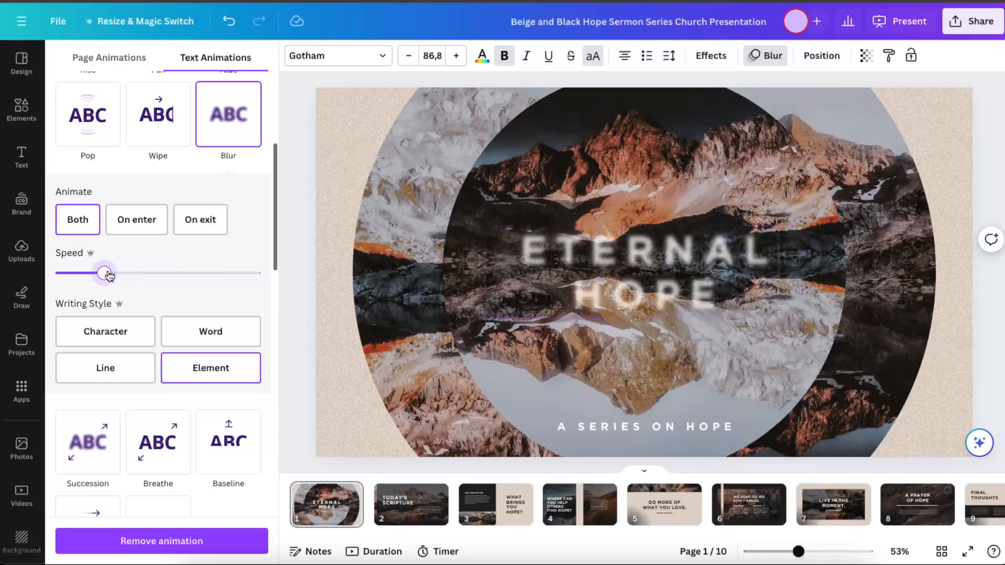
pyautogui.click(109, 331)
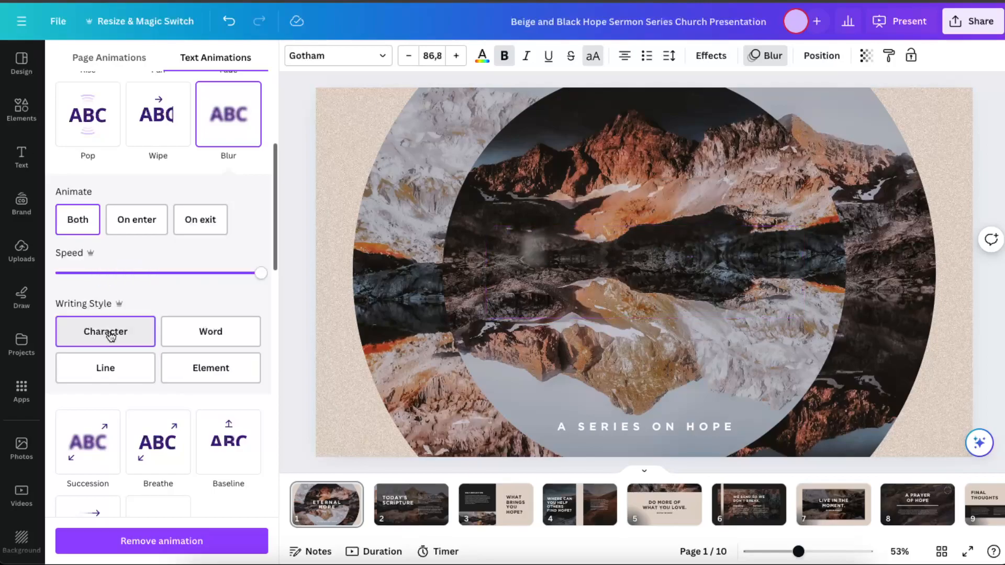
pyautogui.click(204, 331)
pyautogui.click(86, 368)
pyautogui.click(209, 366)
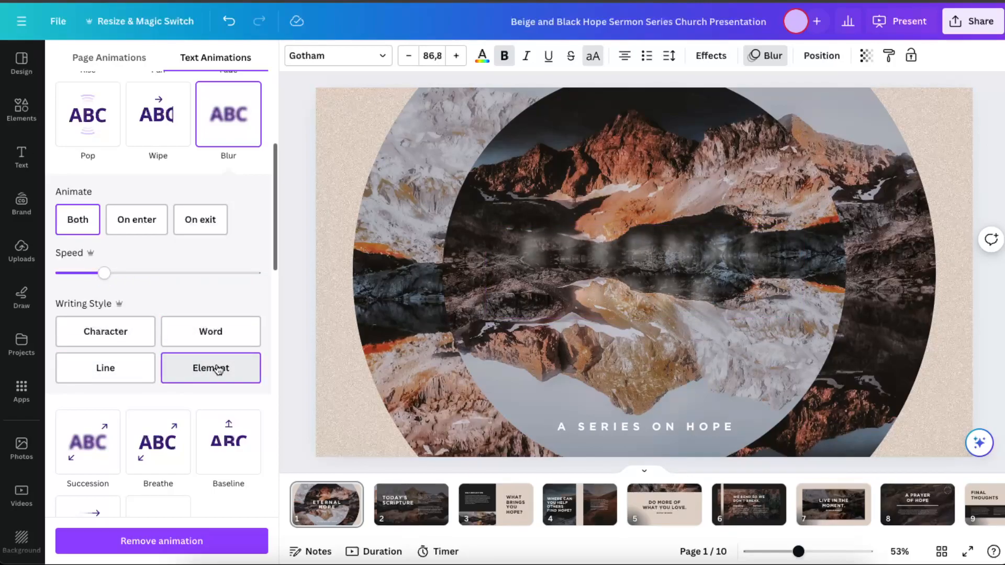
pyautogui.click(116, 342)
# Preview the Writing animations Typewriter and Clarify on the title and examine the Exaggerate animations
pyautogui.scroll(-8, 253, 291)
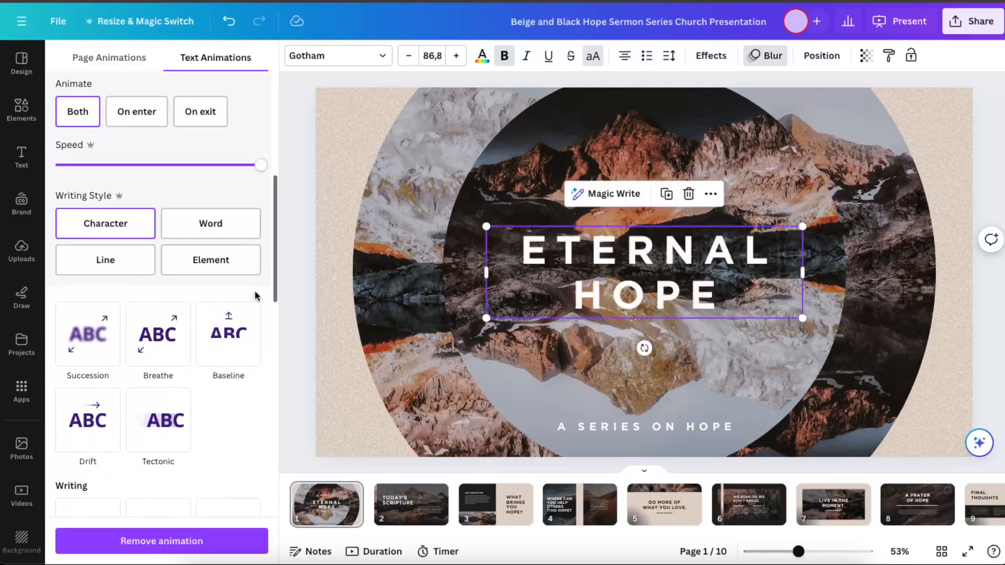
pyautogui.scroll(-1, 160, 273)
pyautogui.click(79, 224)
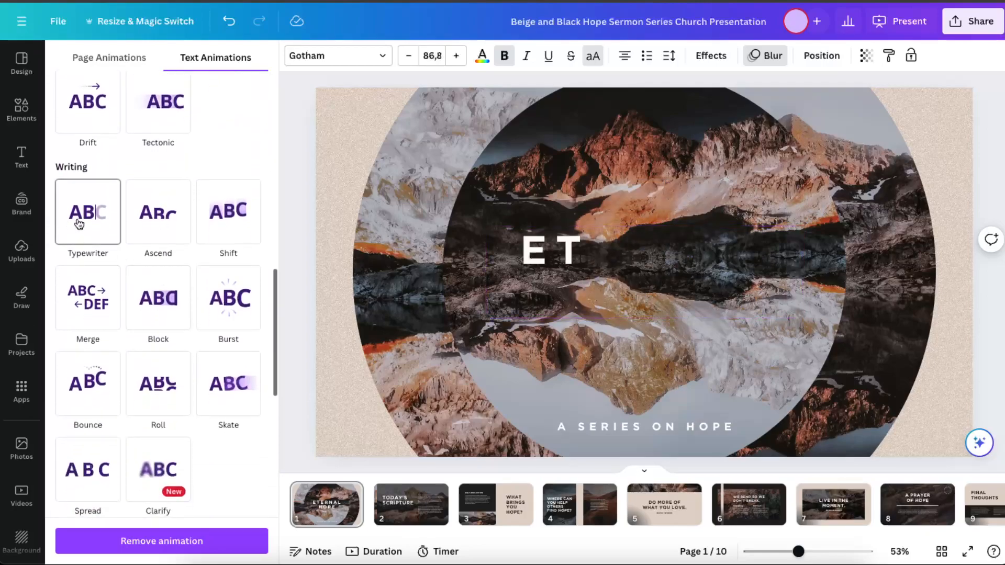
pyautogui.click(182, 466)
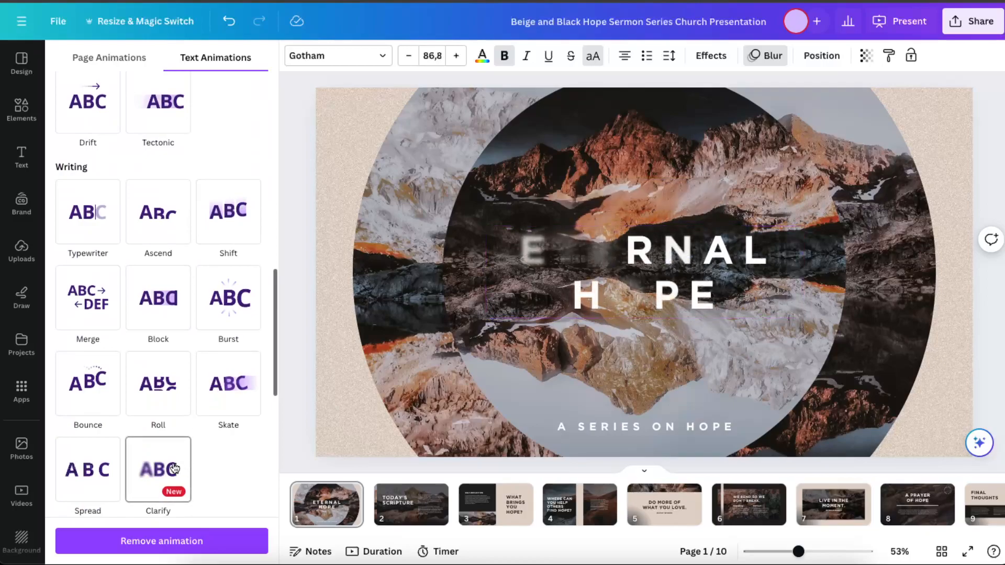
pyautogui.scroll(-7, 174, 468)
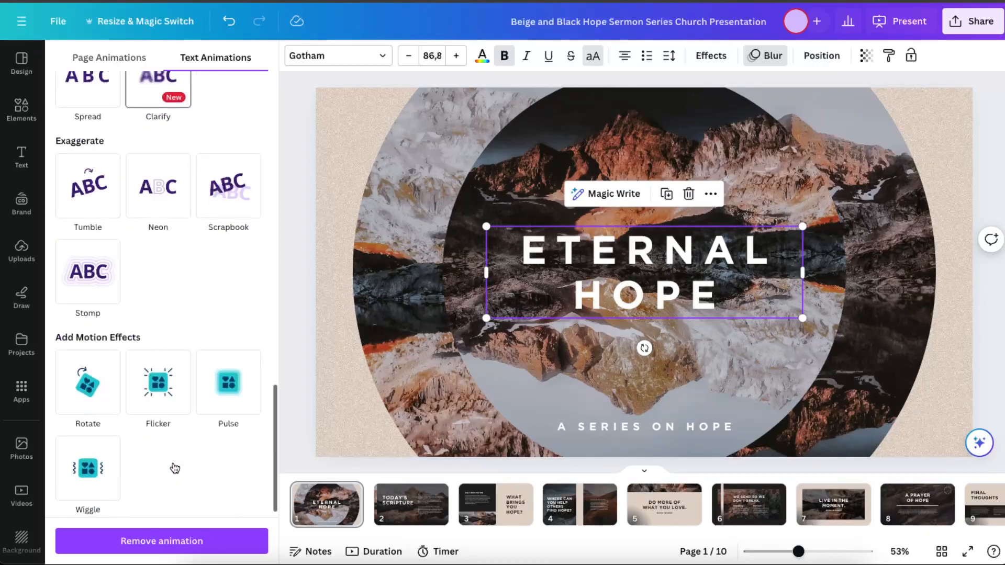
pyautogui.click(107, 194)
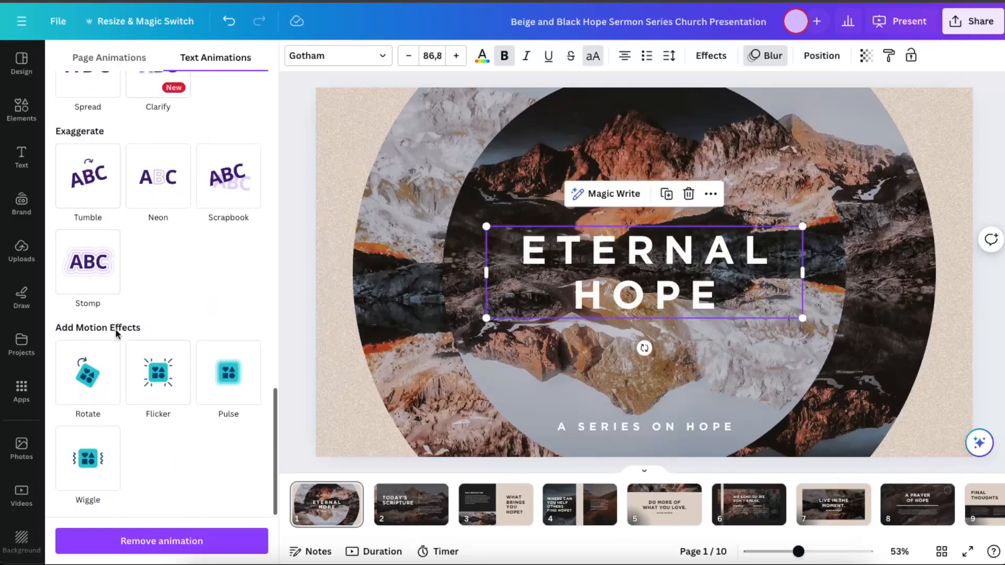
# Preview the Rotate, Flicker, Pulse and Wiggle motion effects on the title
pyautogui.click(107, 371)
pyautogui.click(158, 371)
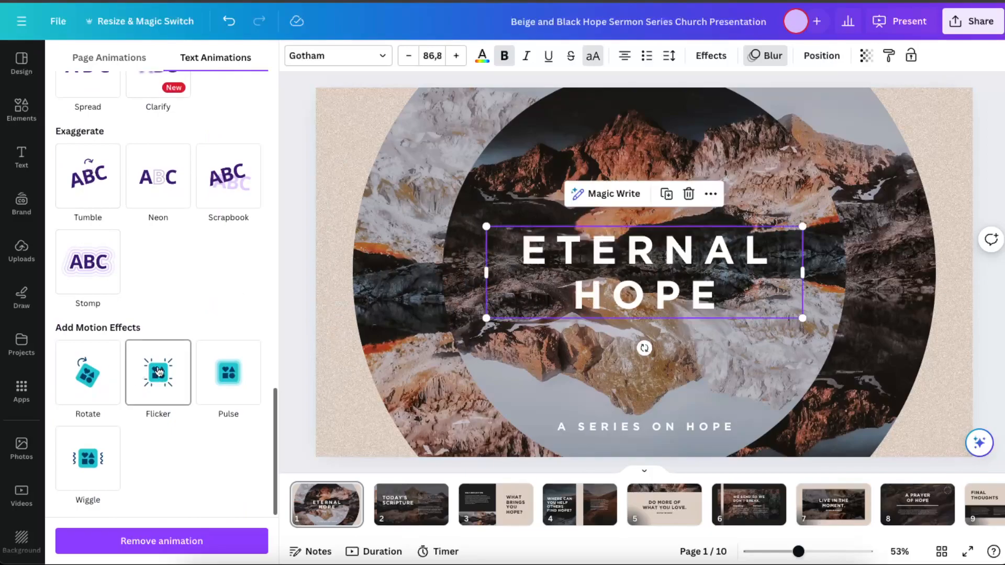
pyautogui.click(228, 372)
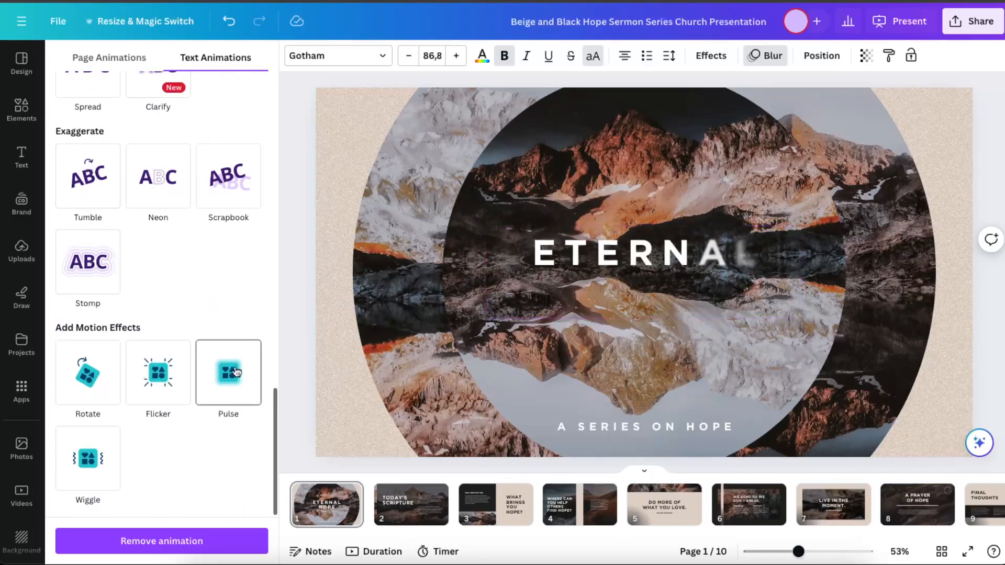
pyautogui.click(94, 463)
pyautogui.click(245, 386)
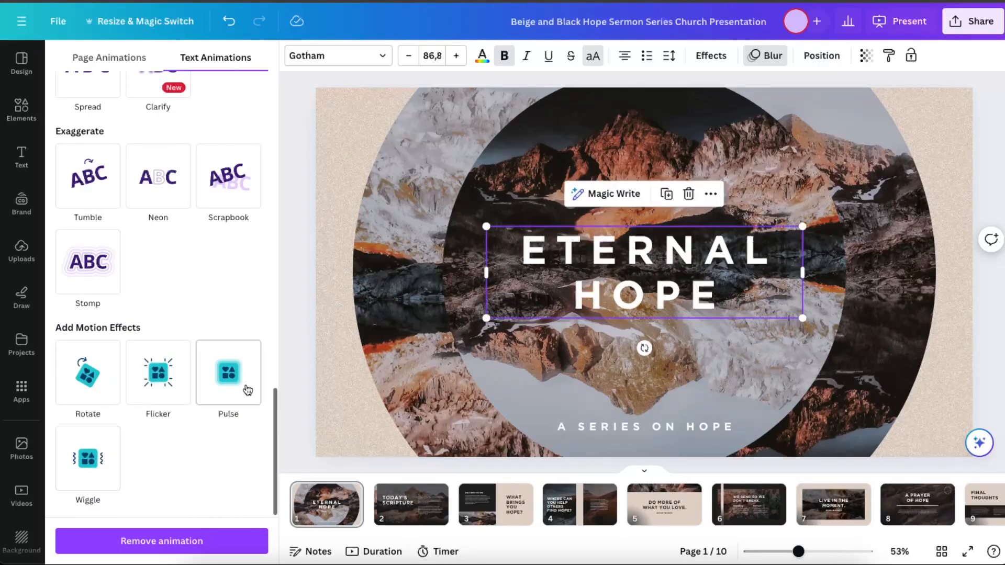
# Add the Flicker motion effect to the title and reduce its speed
pyautogui.click(166, 385)
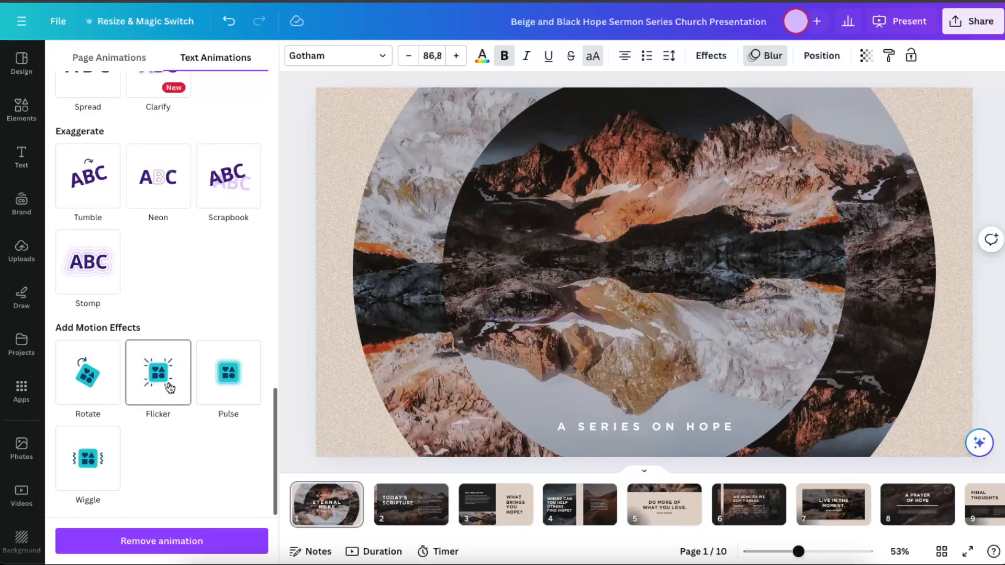
pyautogui.click(169, 387)
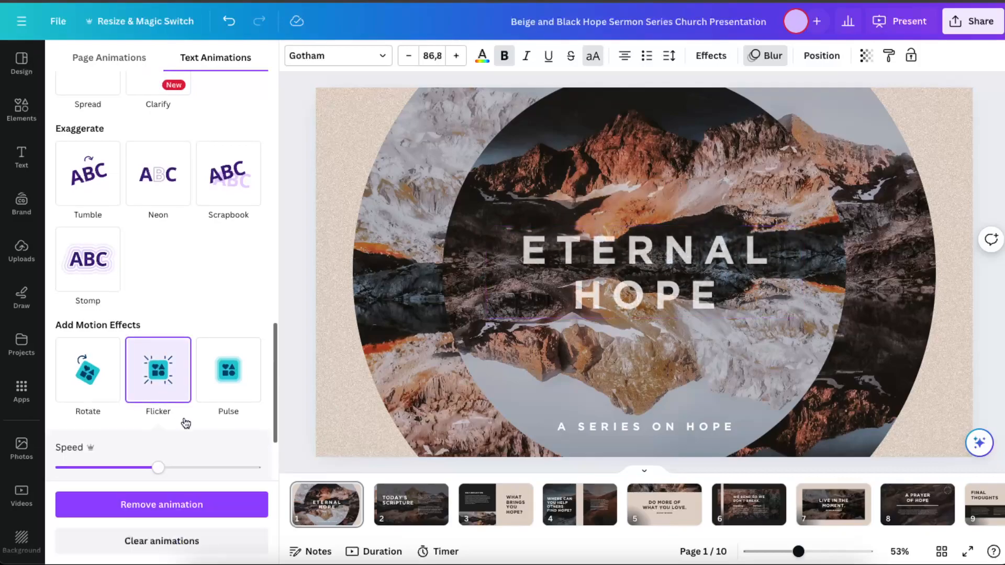
pyautogui.scroll(-2, 193, 420)
pyautogui.moveTo(140, 360); pyautogui.dragTo(128, 359)
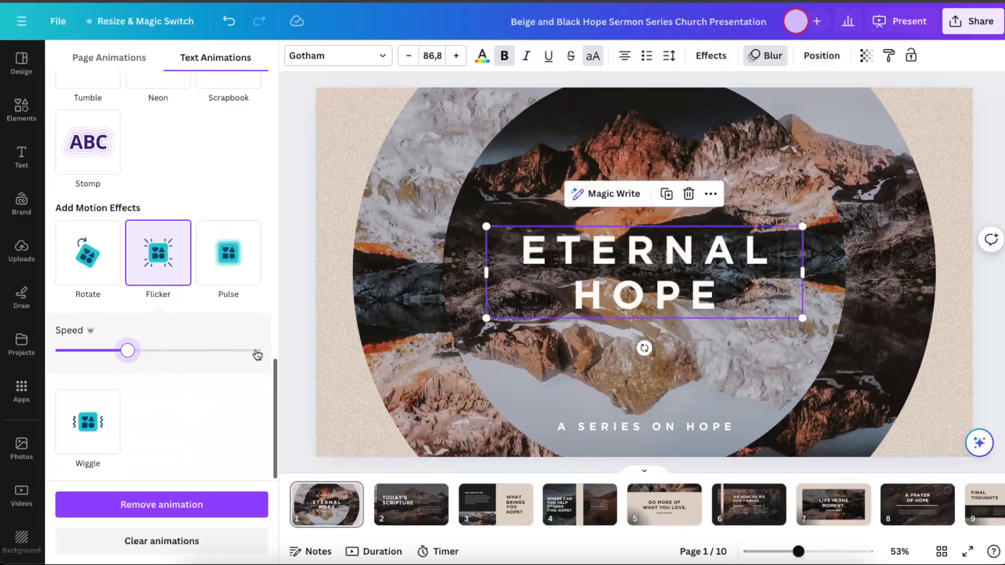
# Switch to the page animations and preview the Simple, Sleek and Fun combinations on page 1
pyautogui.scroll(15, 259, 350)
pyautogui.scroll(-2, 263, 344)
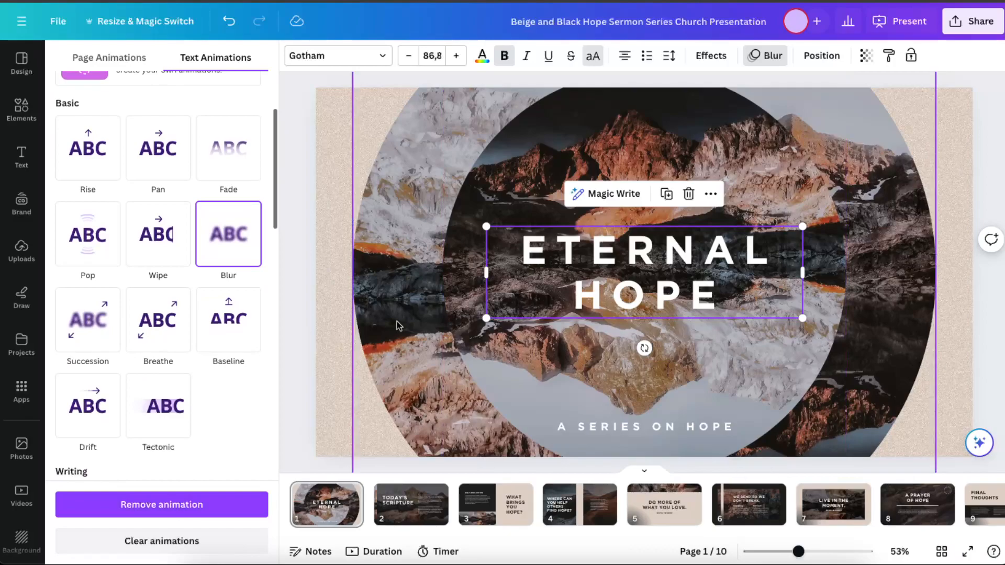
pyautogui.scroll(5, 224, 230)
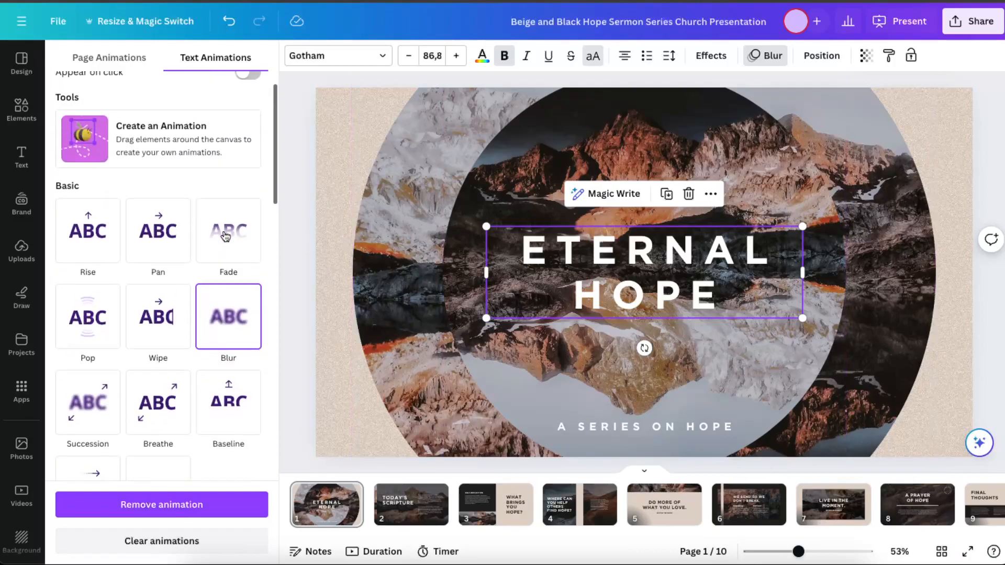
pyautogui.click(112, 60)
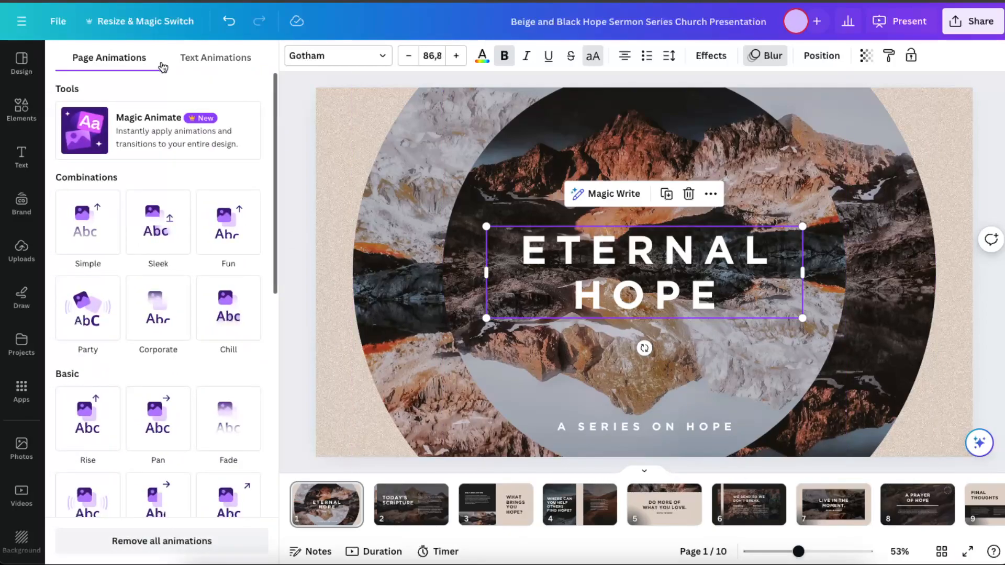
pyautogui.click(69, 234)
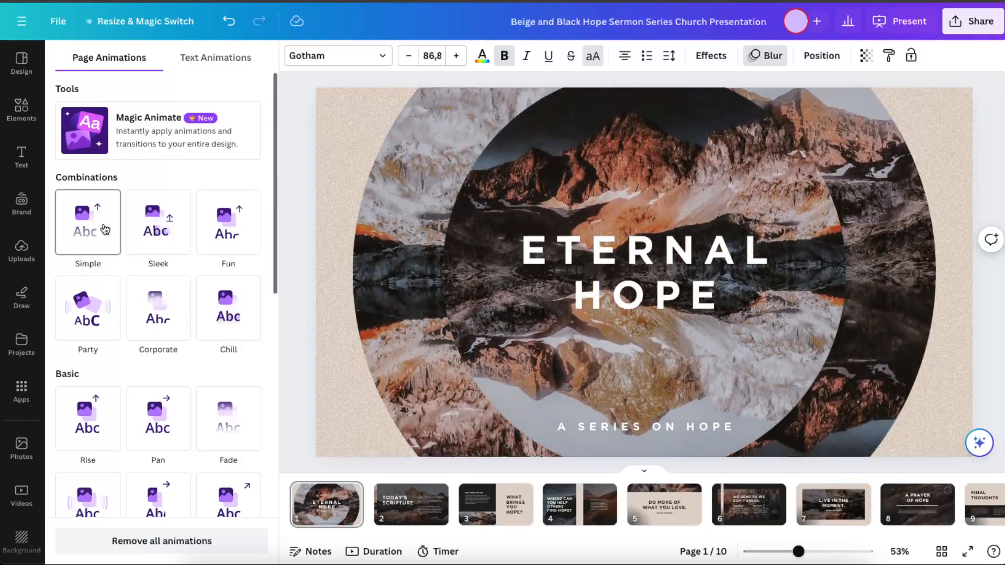
pyautogui.click(156, 224)
pyautogui.click(227, 228)
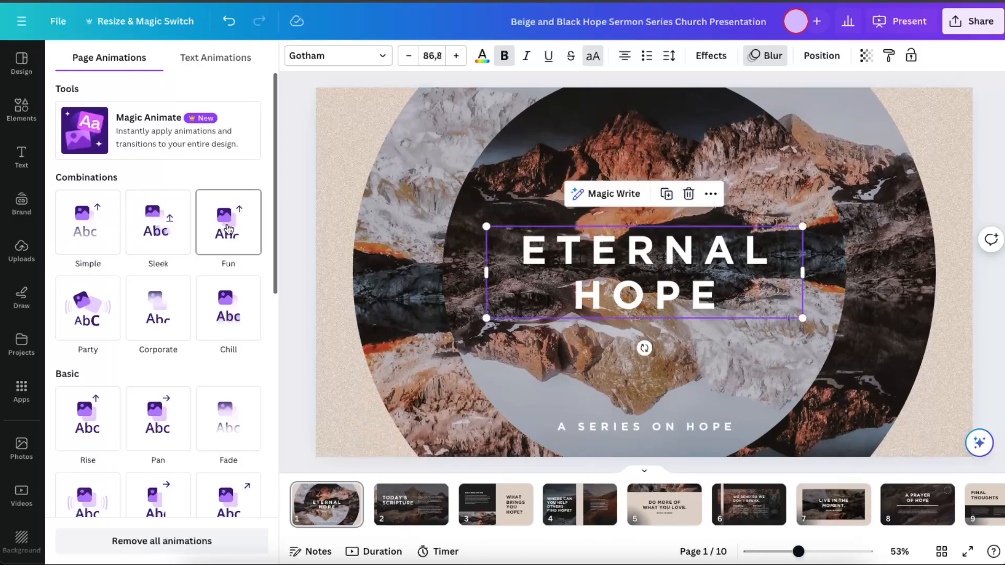
# Apply the Scrapbook page animation to page 1
pyautogui.scroll(-5, 229, 228)
pyautogui.click(229, 168)
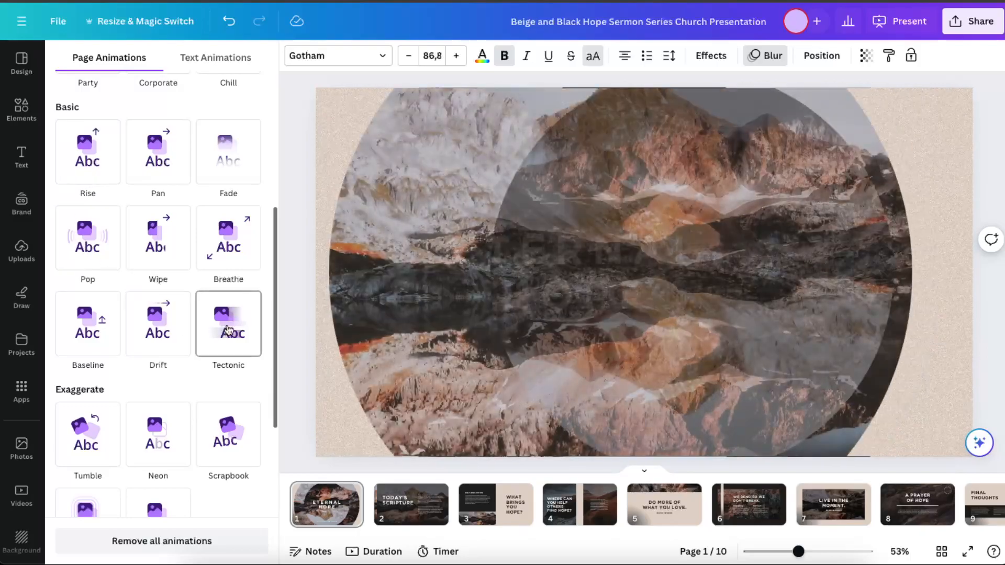
pyautogui.scroll(-3, 226, 330)
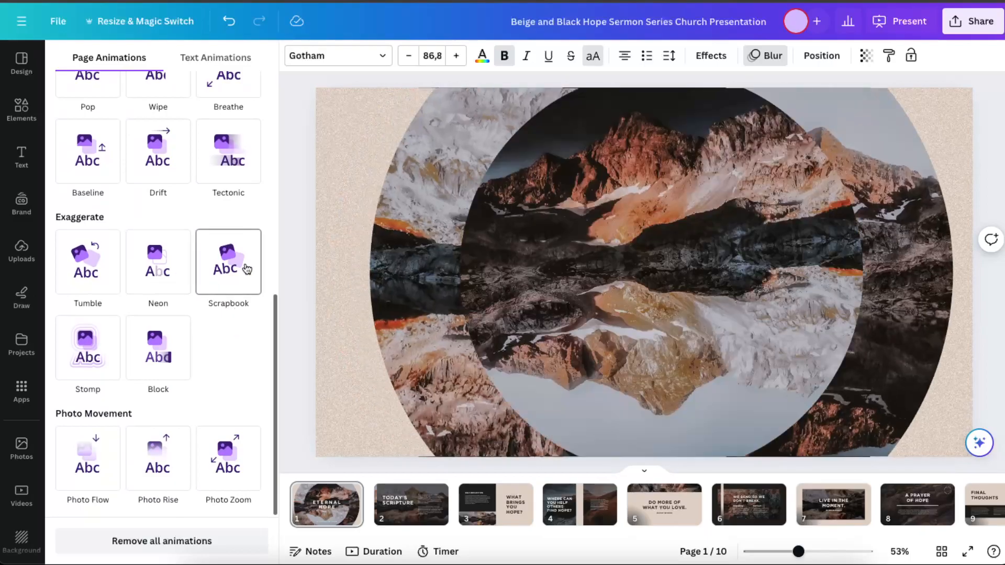
pyautogui.click(247, 267)
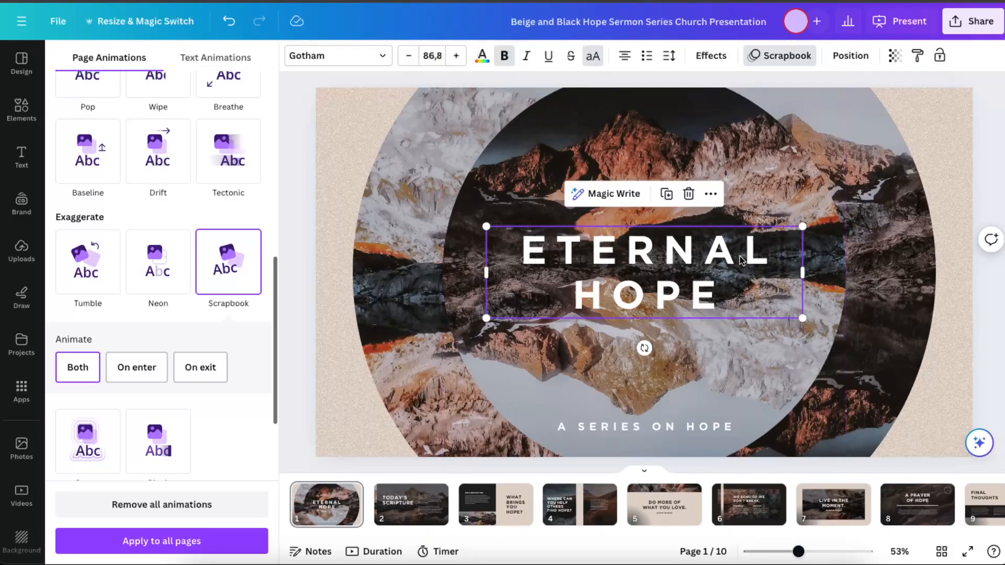
# Add a Color Wipe transition between pages 1 and 2
pyautogui.click(410, 505)
pyautogui.click(351, 512)
pyautogui.moveTo(370, 510)
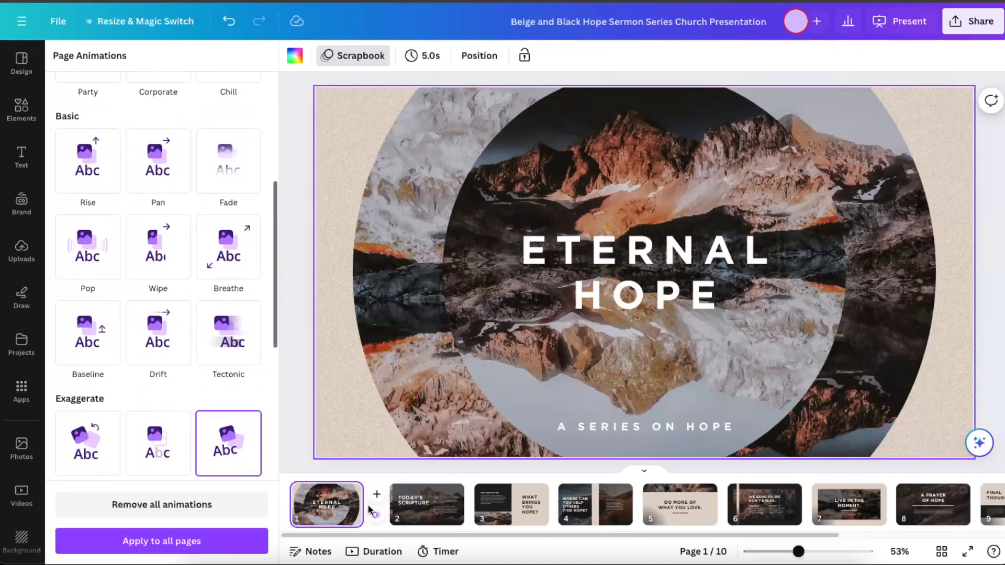
pyautogui.moveTo(453, 491)
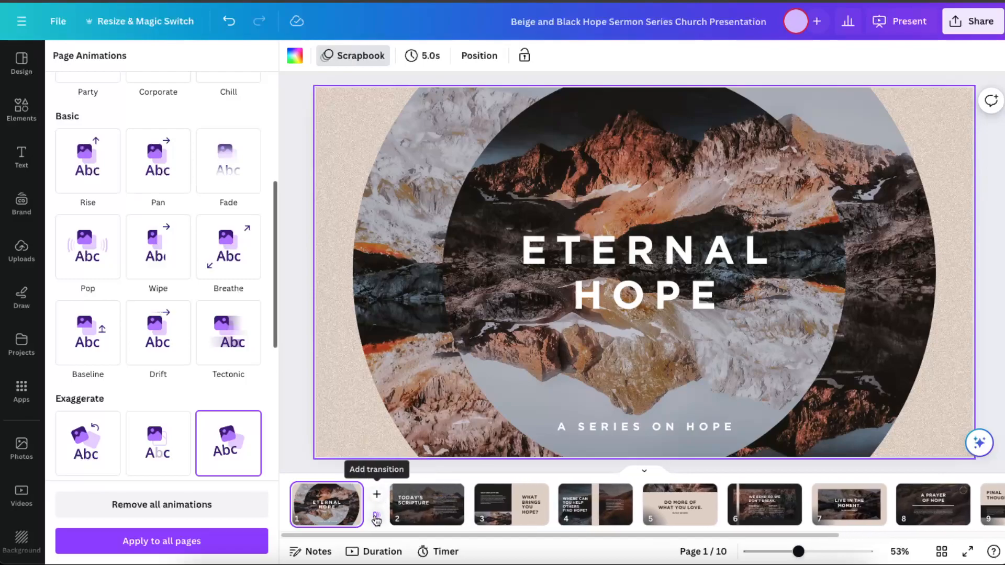
pyautogui.click(376, 519)
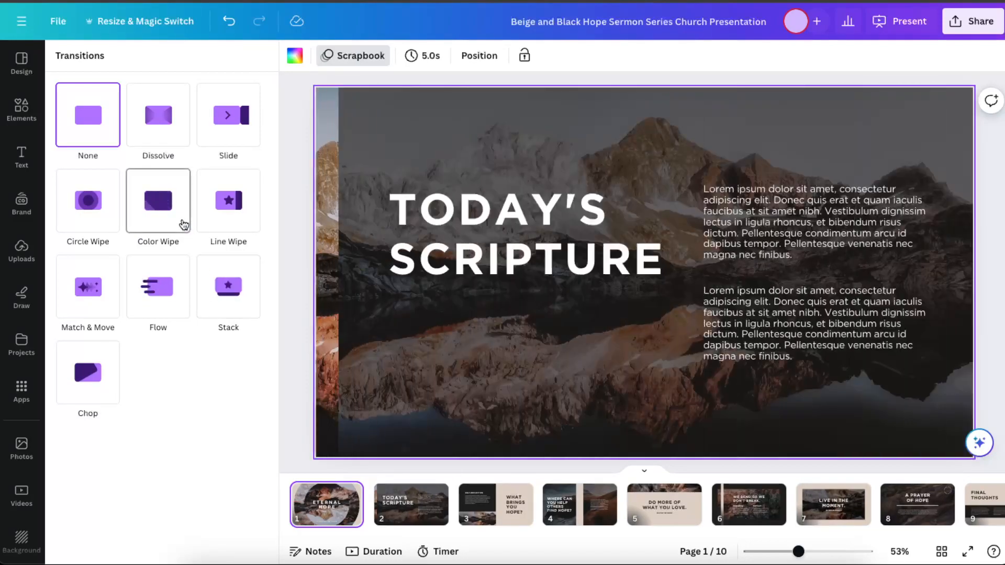
pyautogui.click(183, 224)
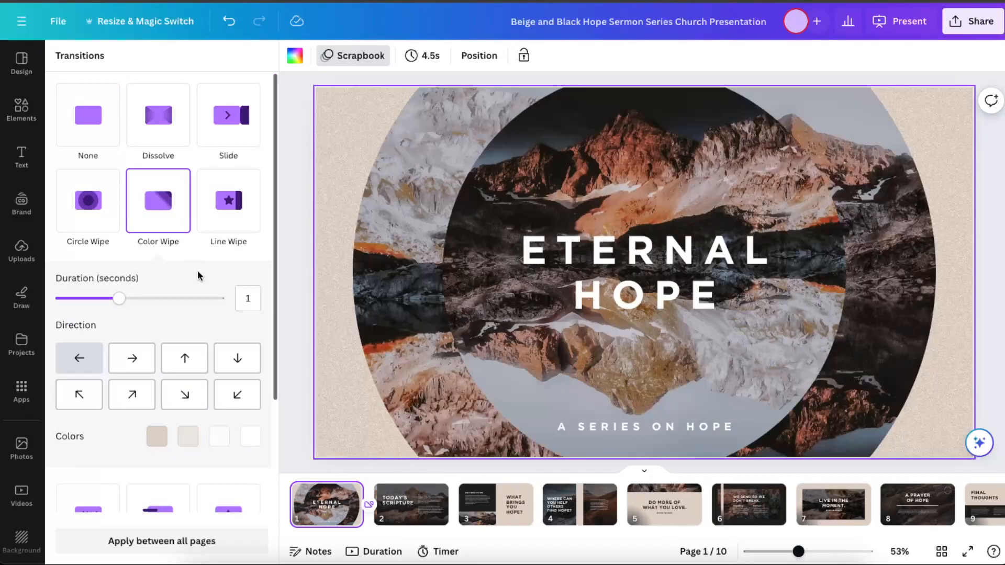
# Apply the Color Wipe transition between all pages and open page 5
pyautogui.scroll(-2, 198, 317)
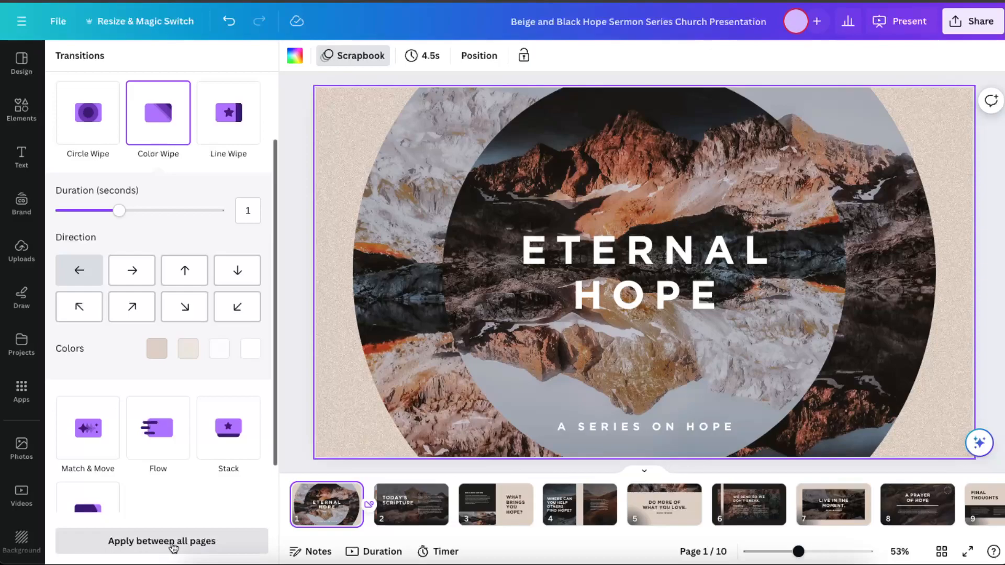
pyautogui.click(188, 542)
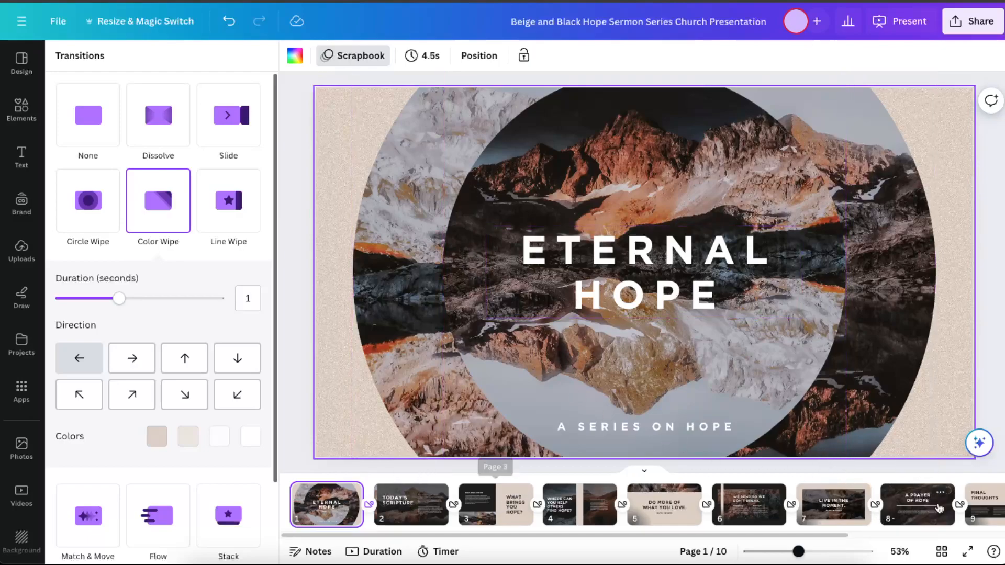
pyautogui.click(663, 504)
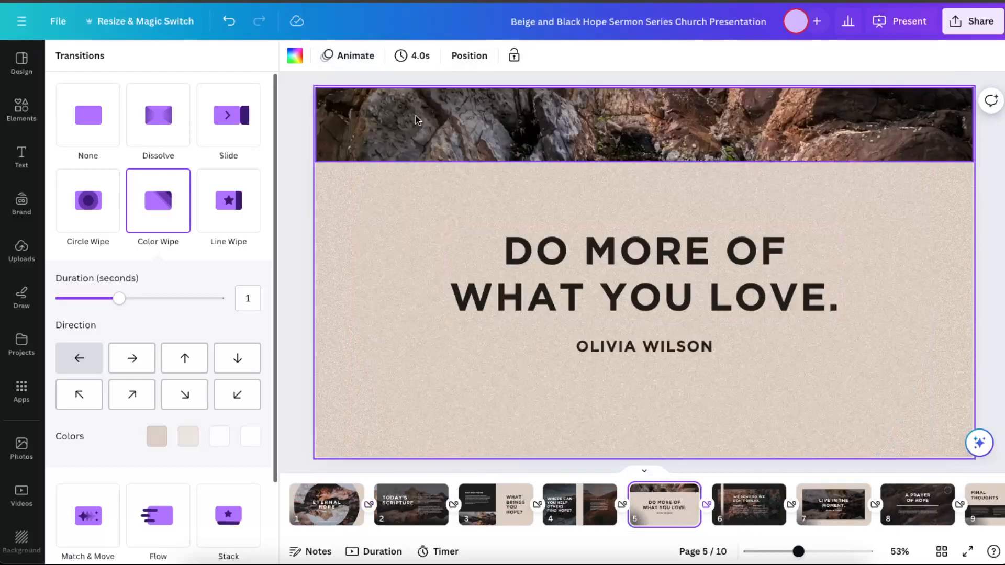
# Narrow the butterfly elements to graphics, try a pink butterfly on page 5 and remove it again
pyautogui.click(11, 122)
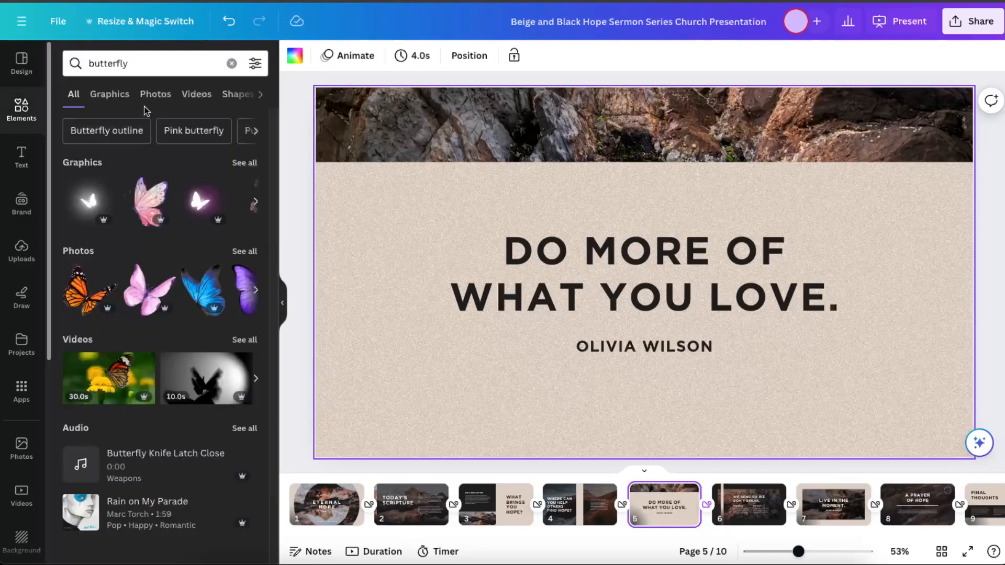
pyautogui.click(112, 95)
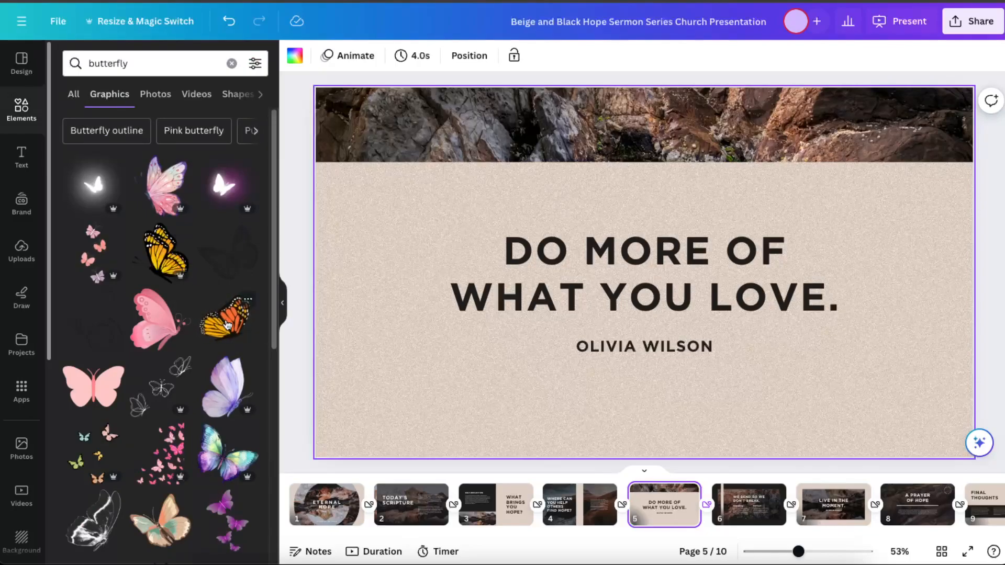
pyautogui.scroll(-5, 223, 395)
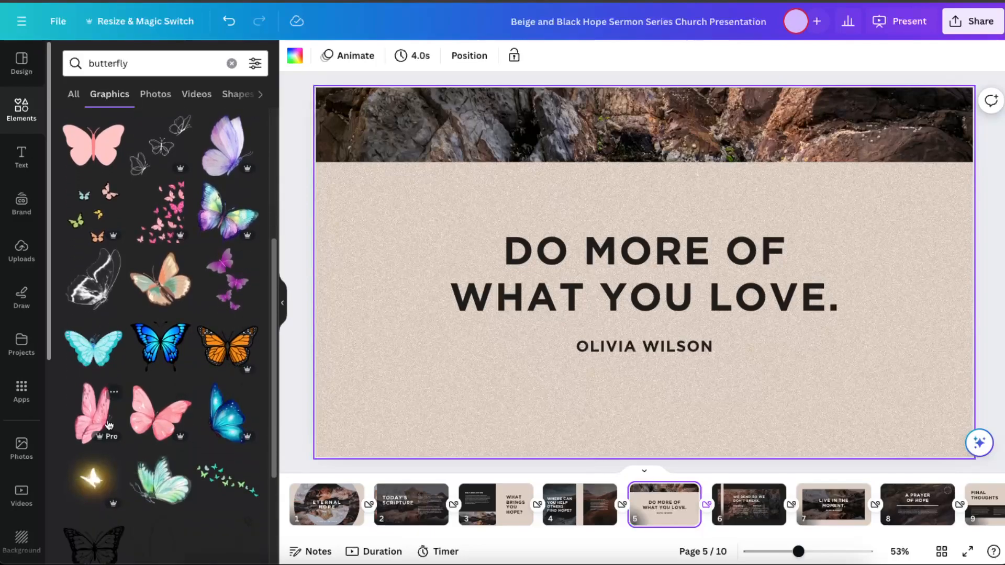
pyautogui.click(163, 423)
pyautogui.press('Delete')
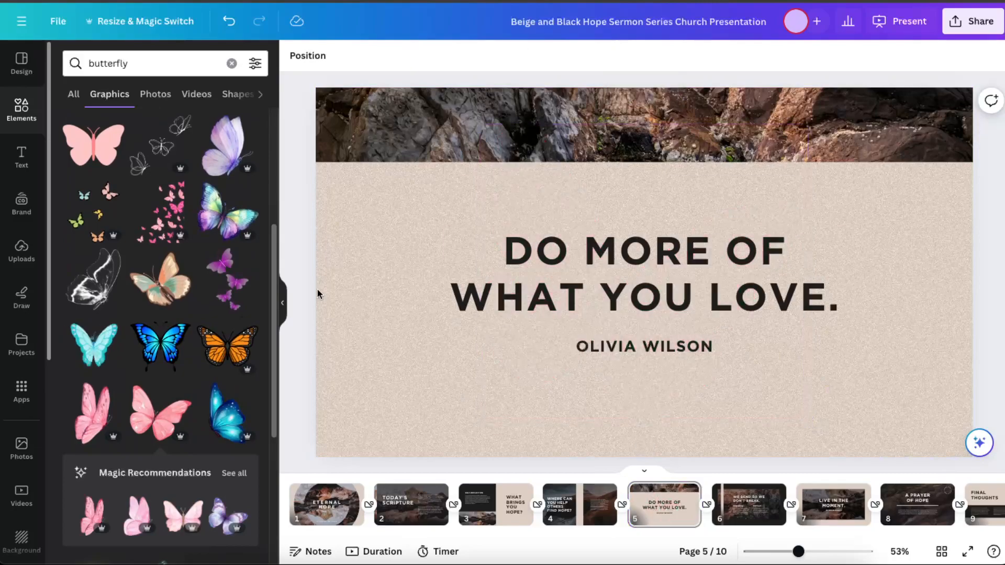
# Add the orange-and-black monarch butterfly to page 5, shrink it and place it beside the heading, just below the photo strip's right end
pyautogui.click(164, 272)
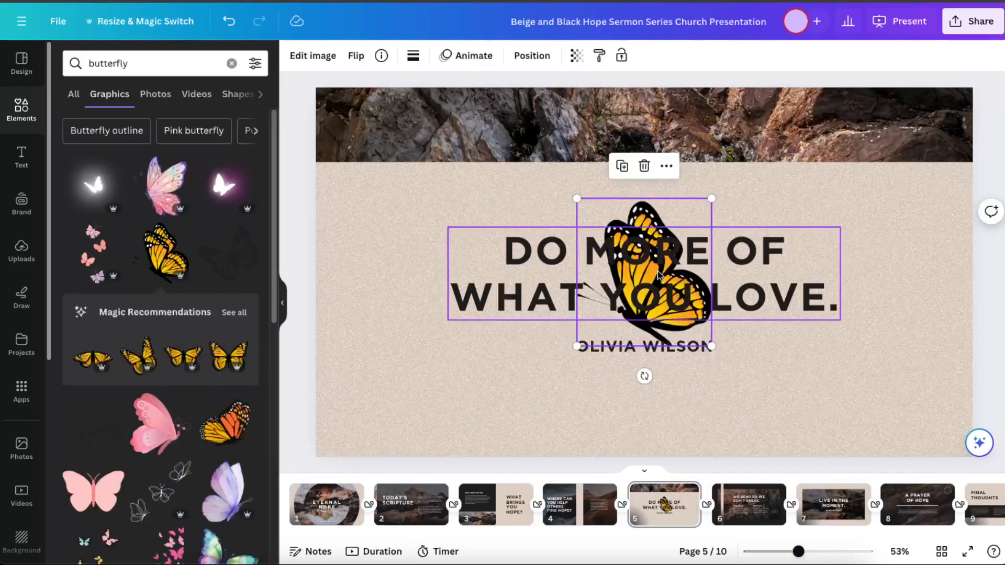
pyautogui.moveTo(643, 266); pyautogui.dragTo(437, 176)
pyautogui.moveTo(504, 110); pyautogui.dragTo(458, 161)
pyautogui.moveTo(431, 223); pyautogui.dragTo(910, 204)
pyautogui.press('Delete')
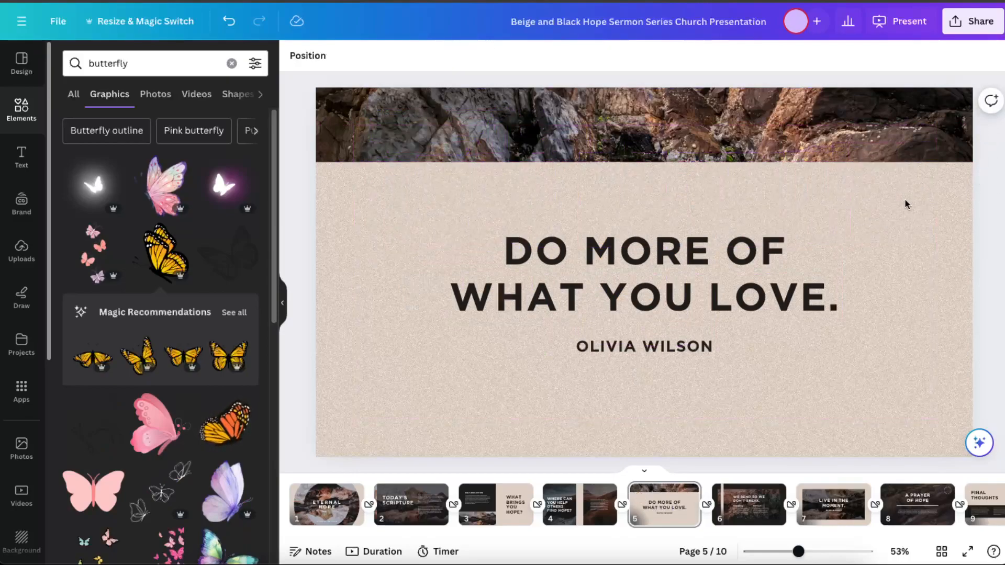
pyautogui.hotkey('ctrl', 'z')
pyautogui.moveTo(397, 230); pyautogui.dragTo(876, 230)
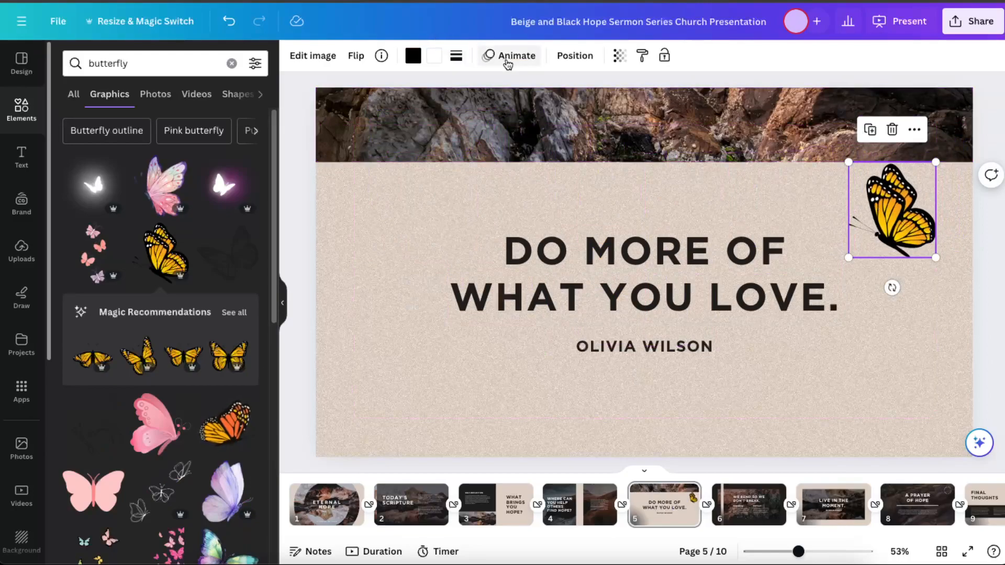
# Create a custom animation for the butterfly by recording a freehand looping flight path across the page
pyautogui.click(507, 62)
pyautogui.click(88, 295)
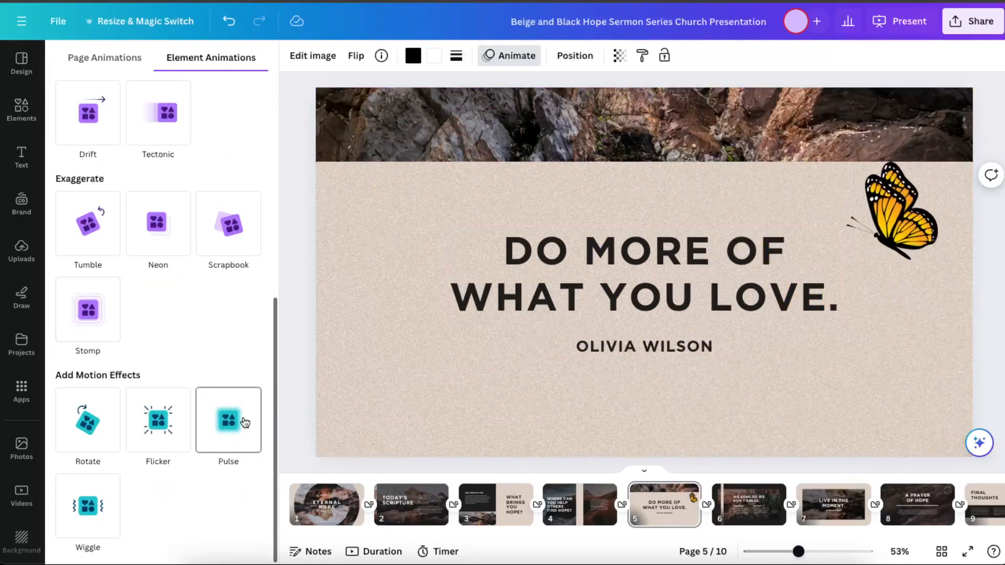
pyautogui.scroll(10, 240, 422)
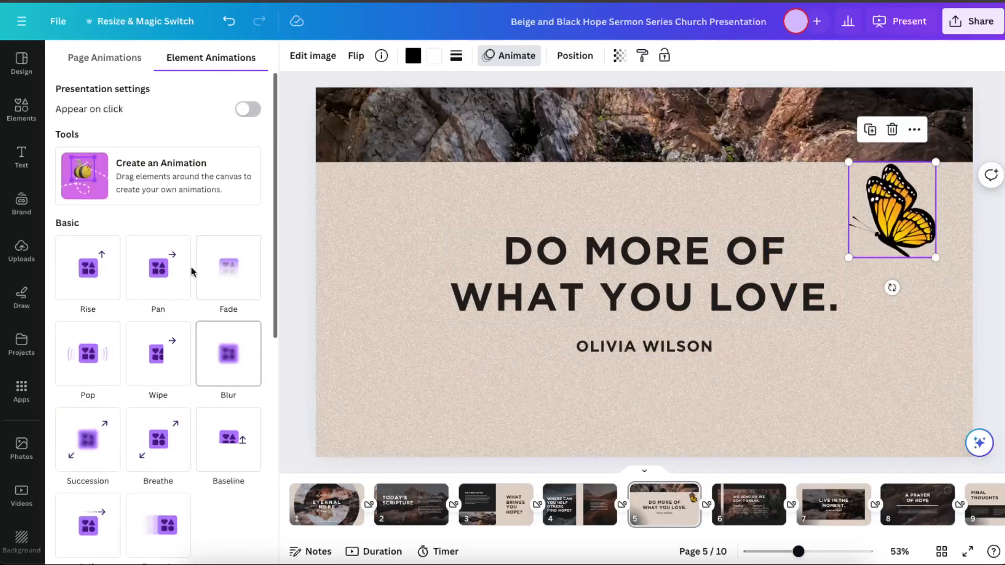
pyautogui.click(127, 179)
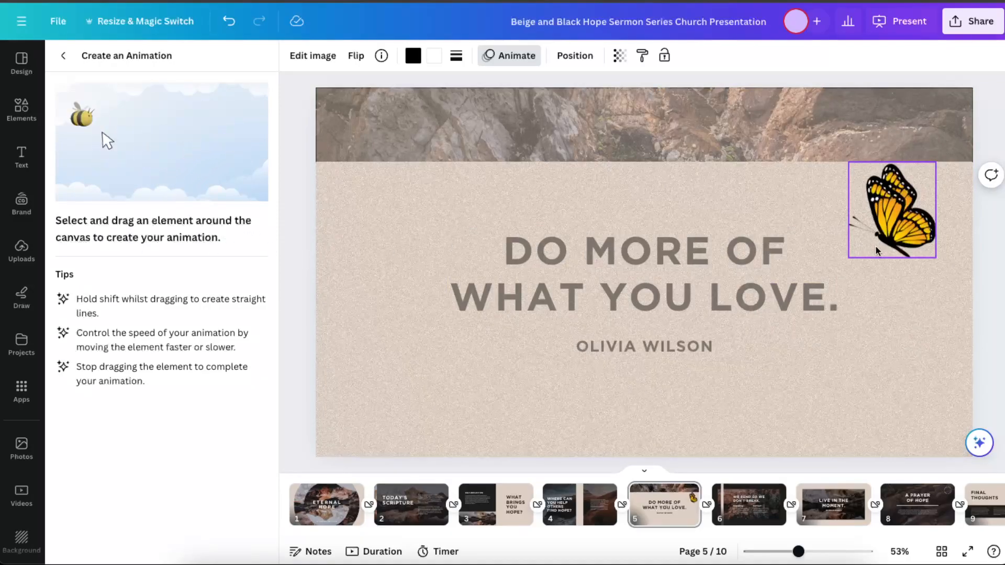
pyautogui.moveTo(881, 249)
pyautogui.mouseDown()
pyautogui.moveTo(856, 265)
pyautogui.moveTo(812, 270)
pyautogui.moveTo(754, 200)
pyautogui.moveTo(831, 141)
pyautogui.moveTo(894, 220)
pyautogui.moveTo(790, 285)
pyautogui.moveTo(583, 232)
pyautogui.moveTo(447, 179)
pyautogui.moveTo(358, 239)
pyautogui.moveTo(355, 350)
pyautogui.moveTo(530, 225)
pyautogui.moveTo(594, 194)
pyautogui.moveTo(654, 295)
pyautogui.moveTo(791, 468)
pyautogui.mouseUp()
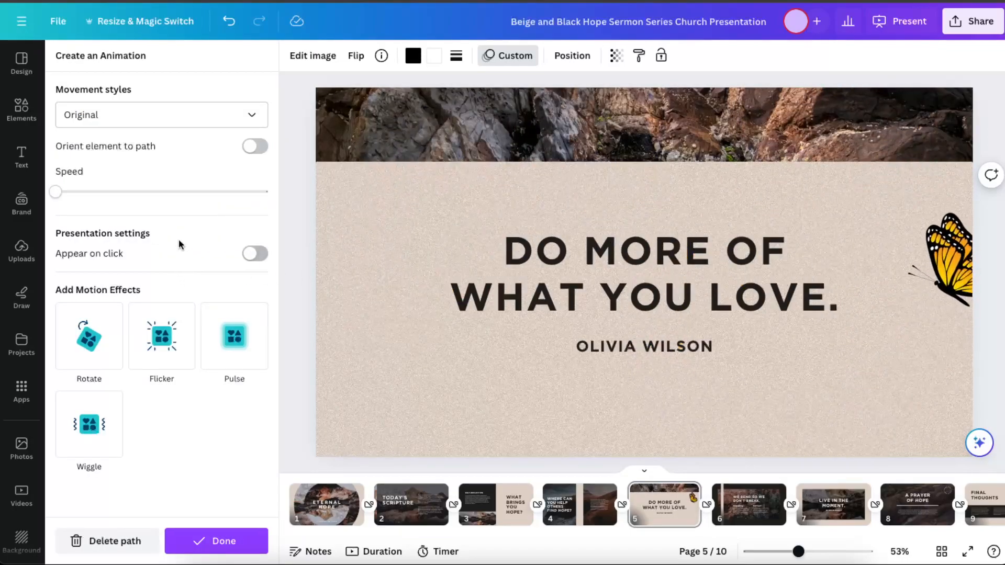
# Set the butterfly's movement style to Smooth, raise its speed slightly and orient the element to the path
pyautogui.click(96, 117)
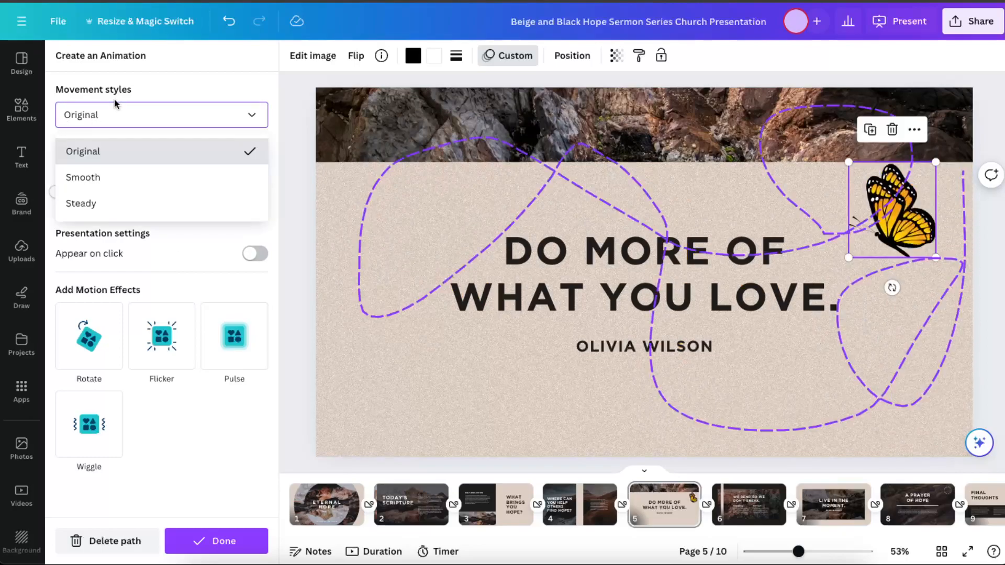
pyautogui.click(115, 177)
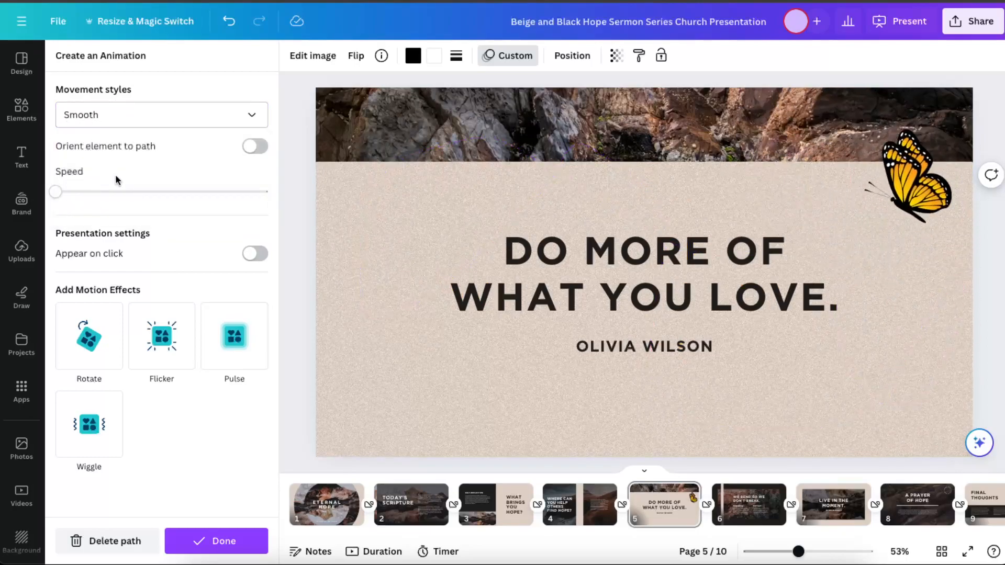
pyautogui.click(115, 119)
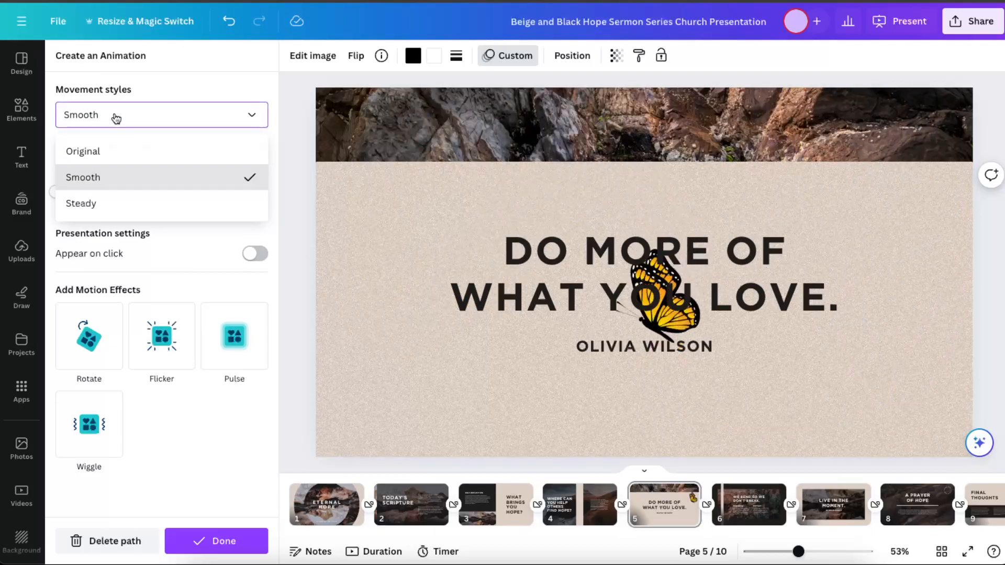
pyautogui.click(116, 118)
pyautogui.moveTo(61, 195); pyautogui.dragTo(70, 196)
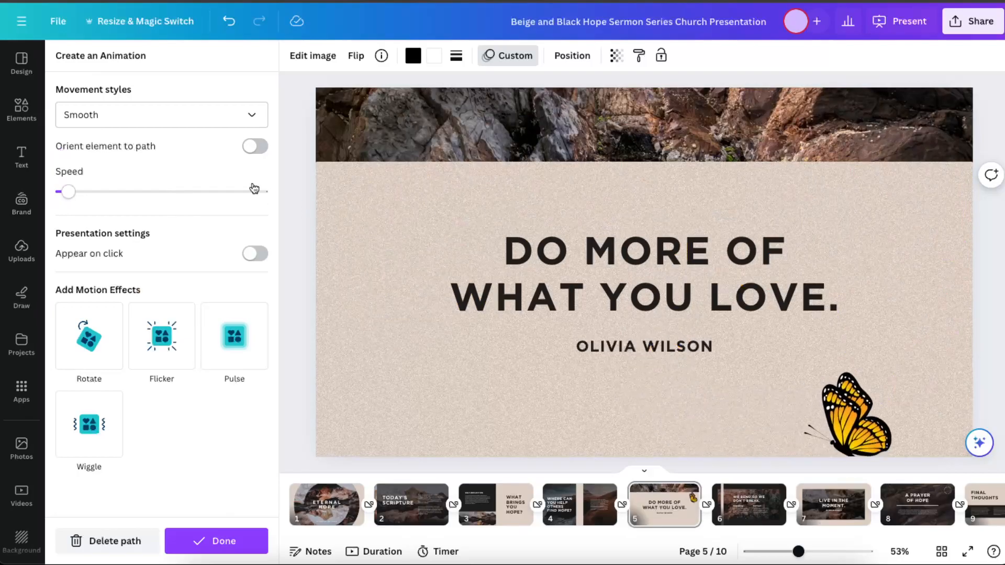
pyautogui.click(253, 150)
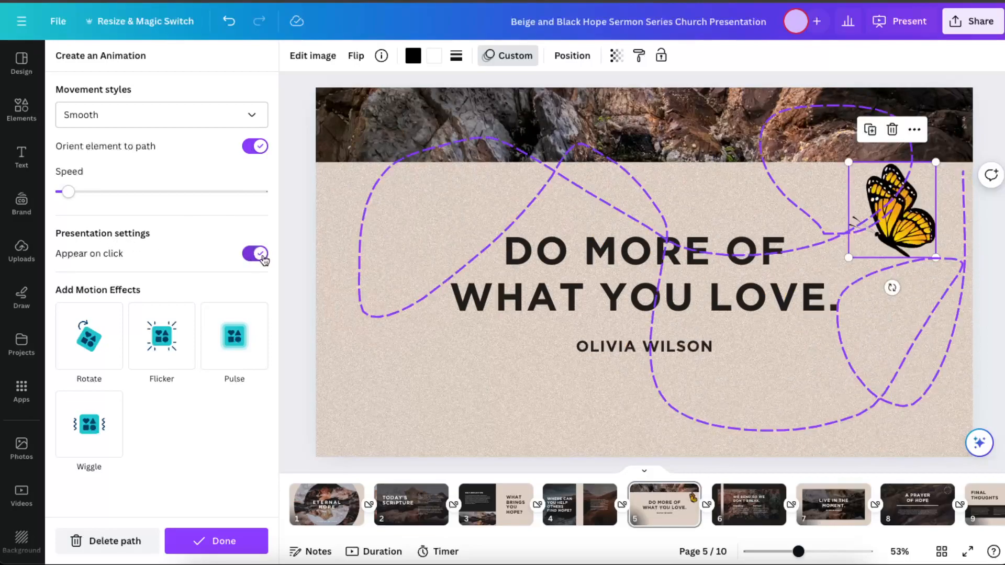
# Preview the Rotate motion effect, apply Flicker to the butterfly and finish the custom animation
pyautogui.click(90, 338)
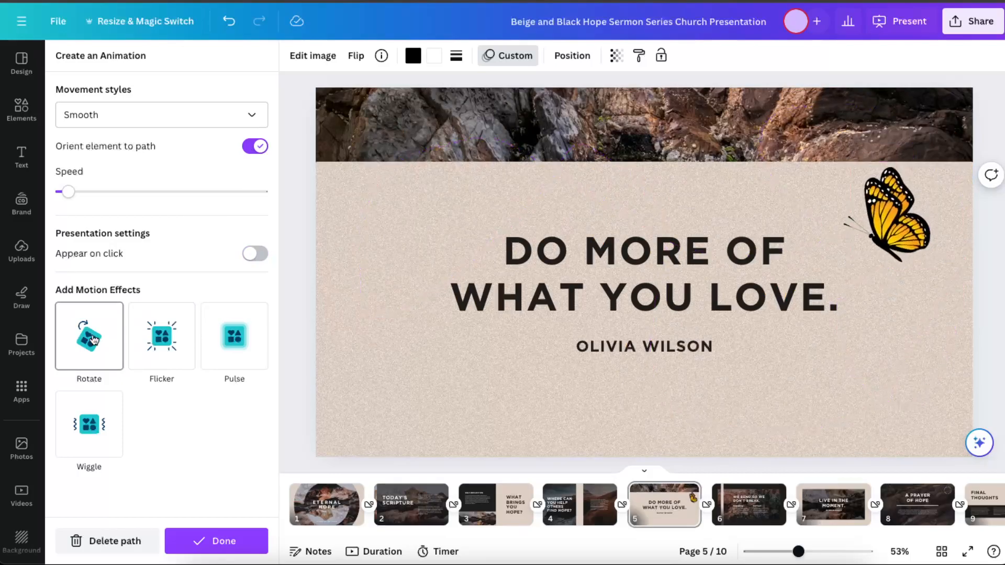
pyautogui.click(164, 352)
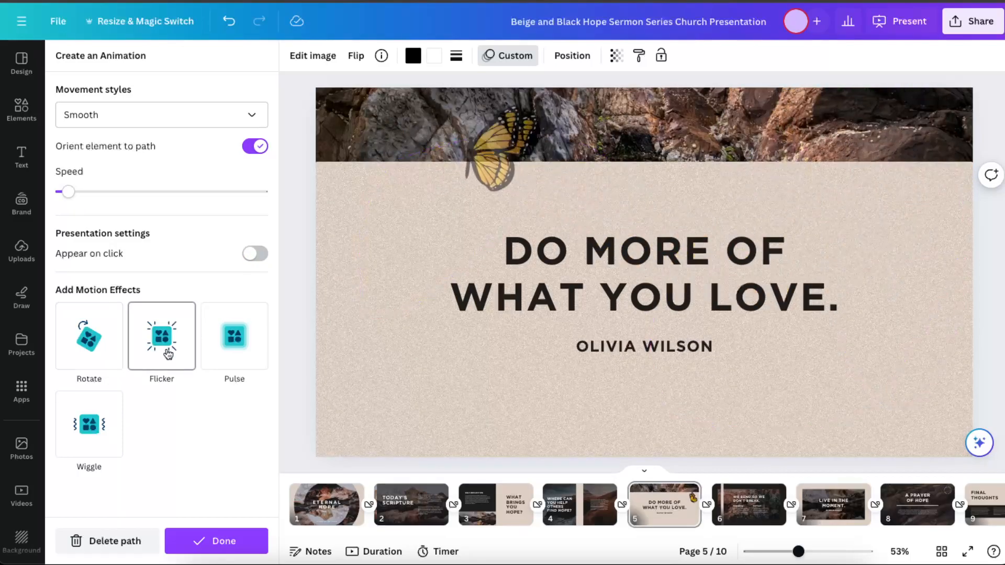
pyautogui.click(168, 355)
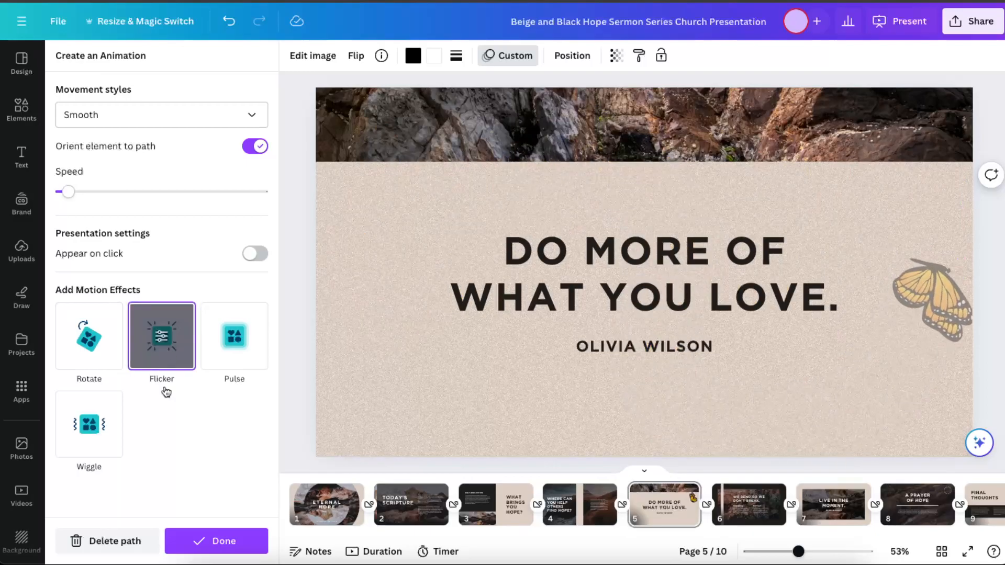
pyautogui.click(226, 542)
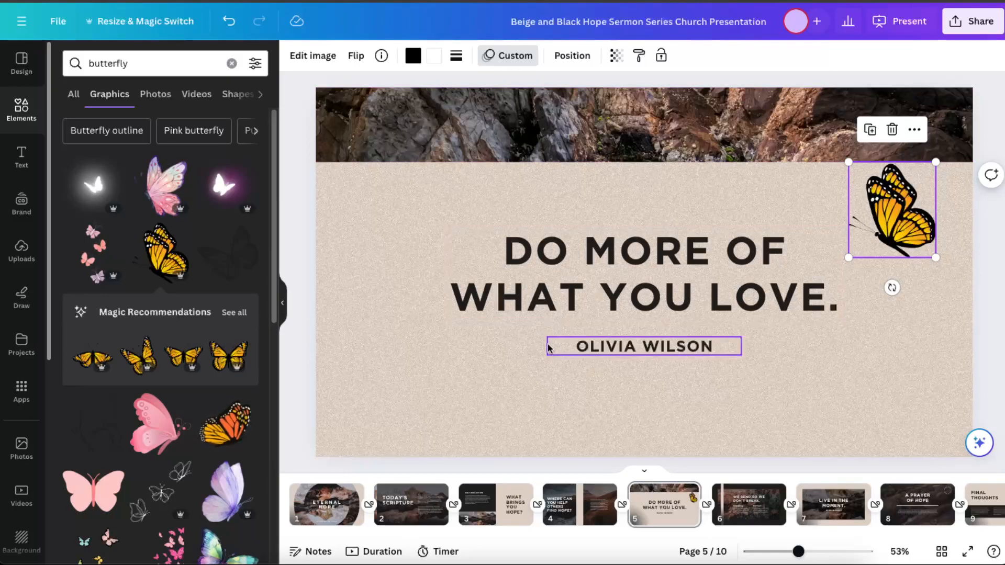
# Select the heading and the photo strip on page 5 in turn, and return to page 1
pyautogui.click(609, 298)
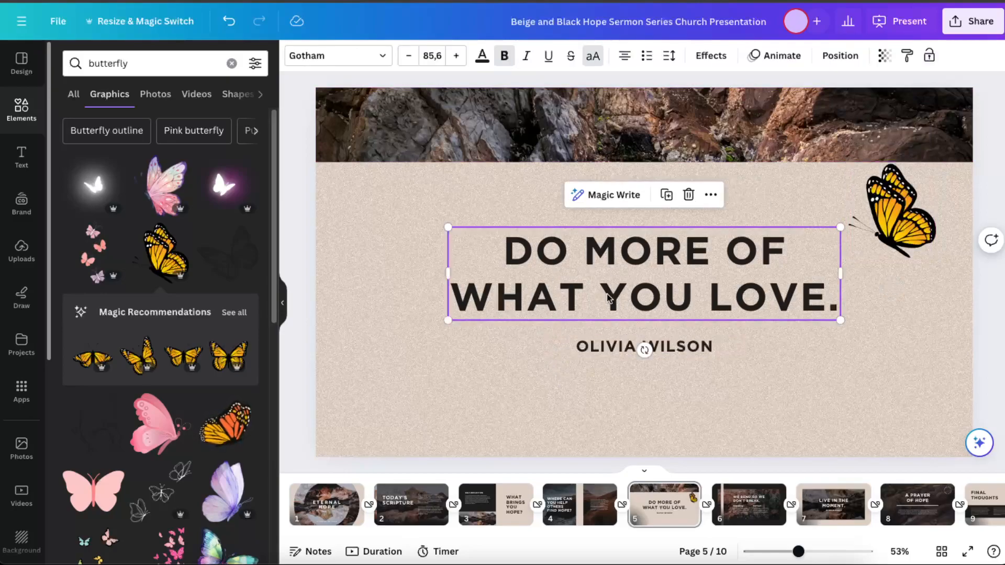
pyautogui.click(454, 119)
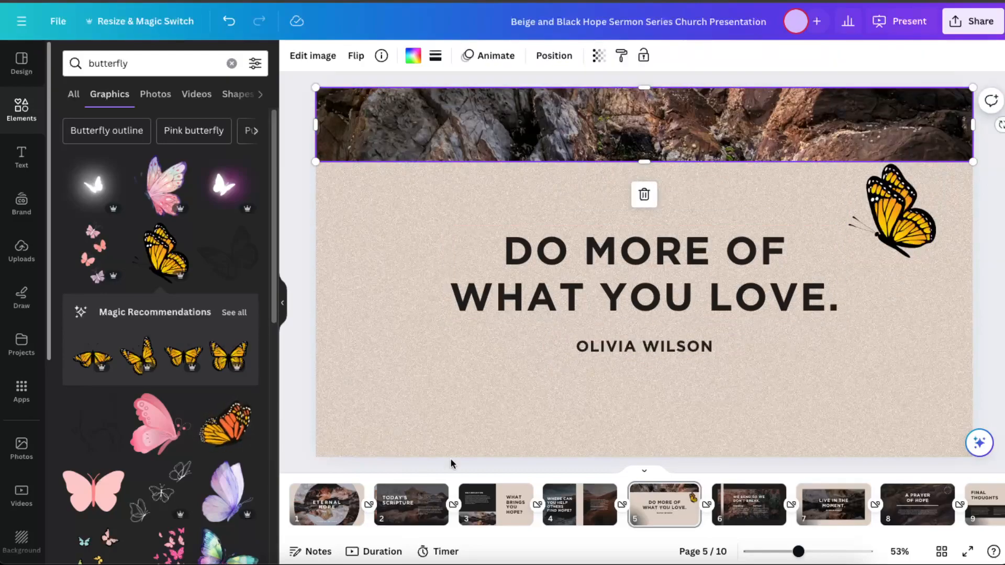
pyautogui.click(336, 496)
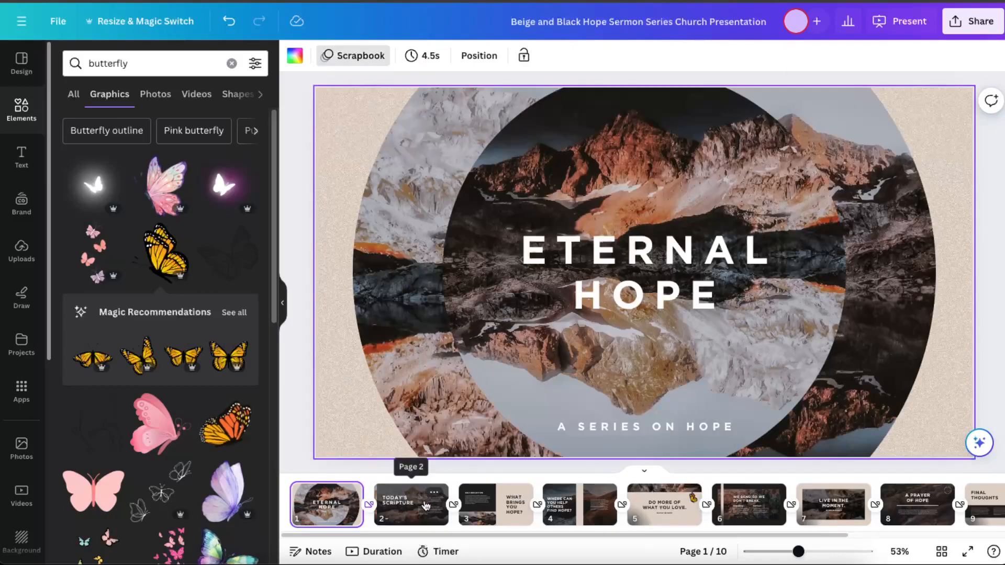